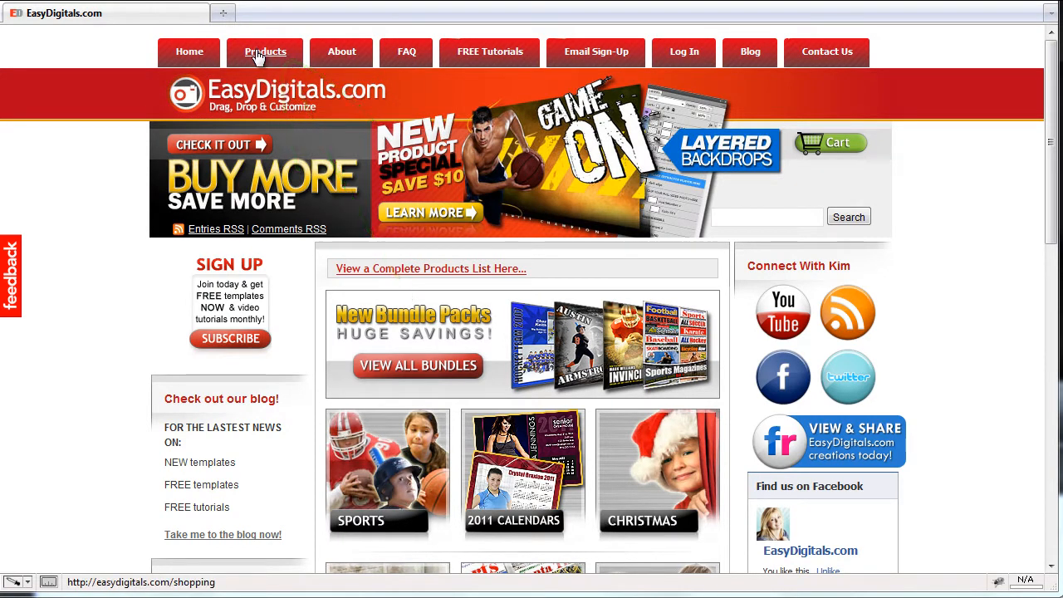
# Open the products list page of the EasyDigitals.com website
pyautogui.click(259, 55)
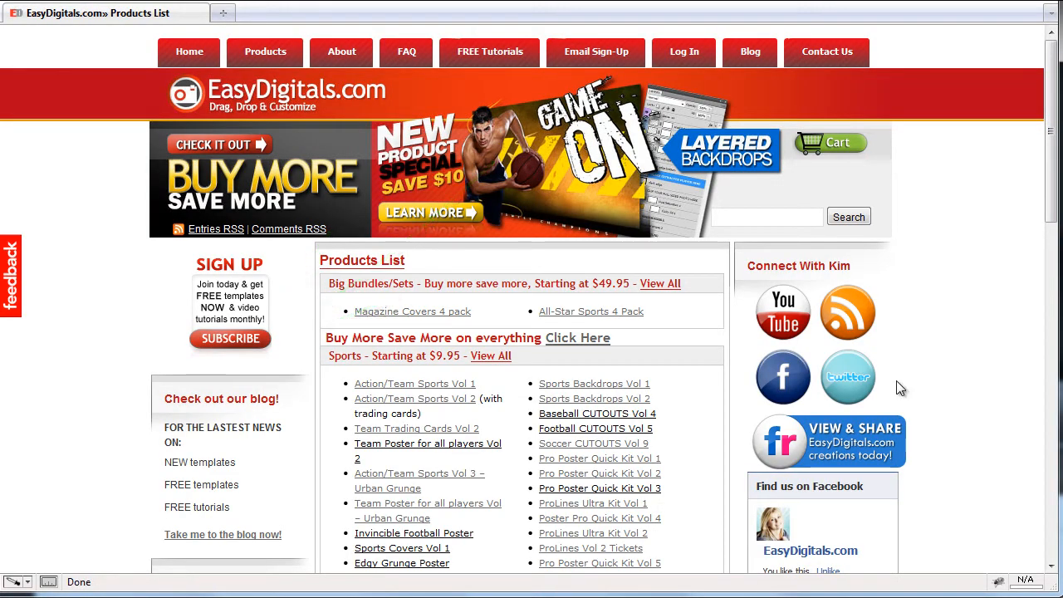
pyautogui.click(241, 322)
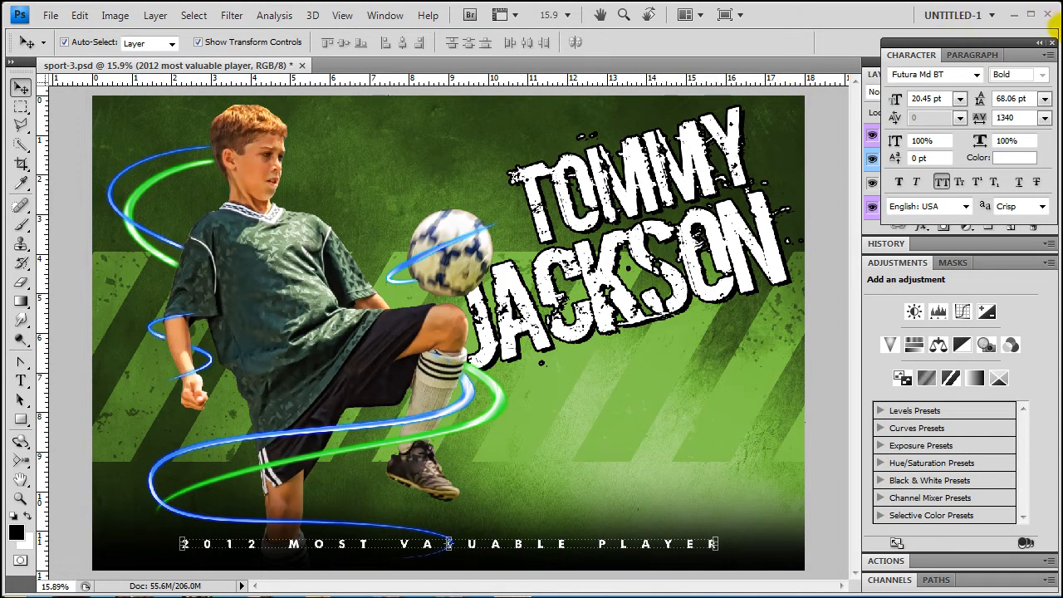
# Select the soccer player's cutout layer and give it a white (ffffff) Outer Glow with a size of 70 px
pyautogui.click(1052, 42)
pyautogui.click(267, 283)
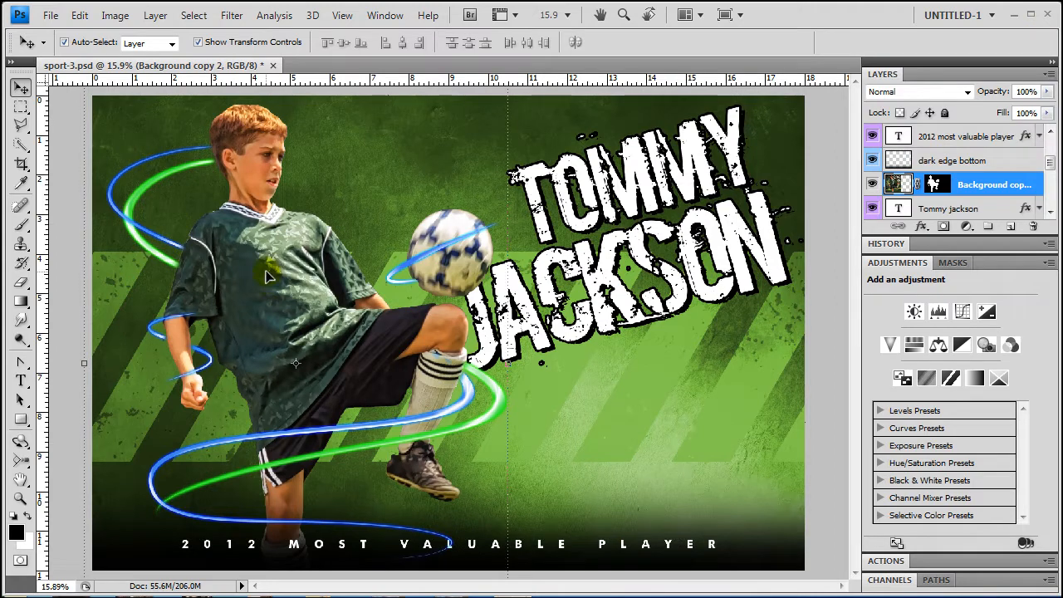
pyautogui.doubleClick(999, 184)
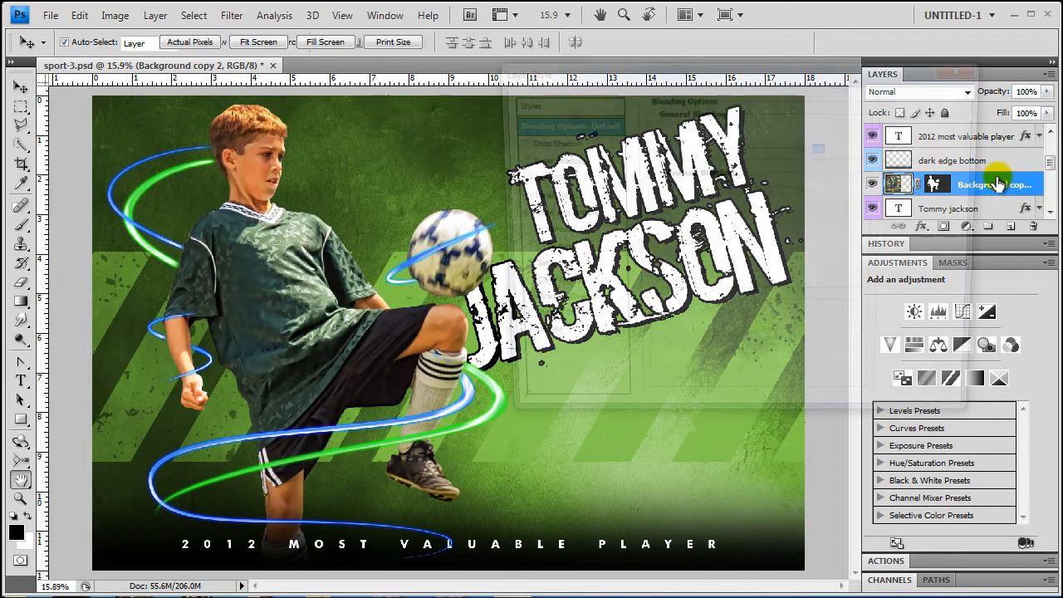
pyautogui.moveTo(555, 70); pyautogui.dragTo(543, 100)
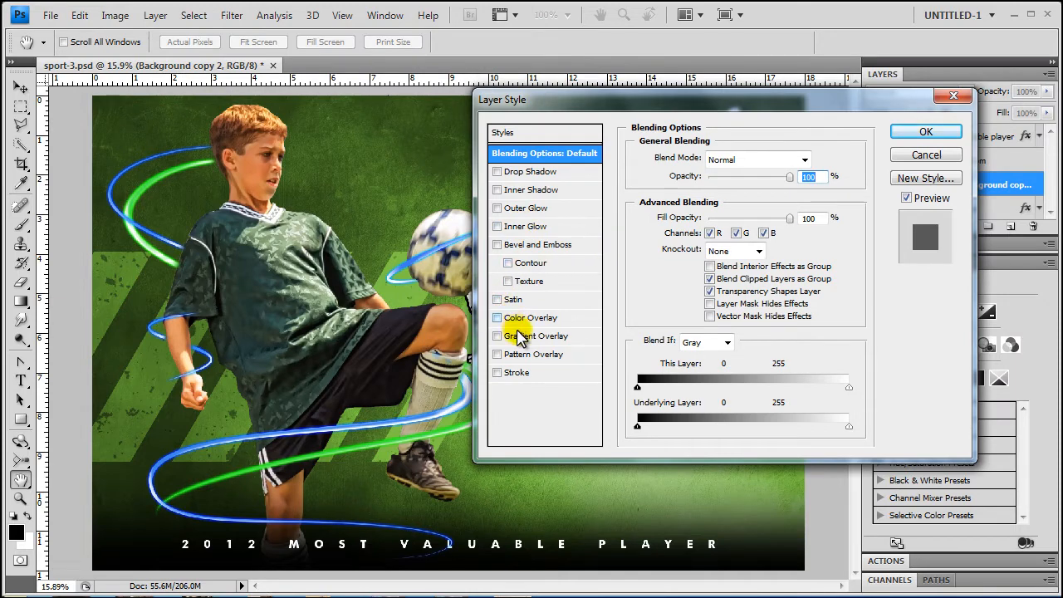
pyautogui.click(517, 208)
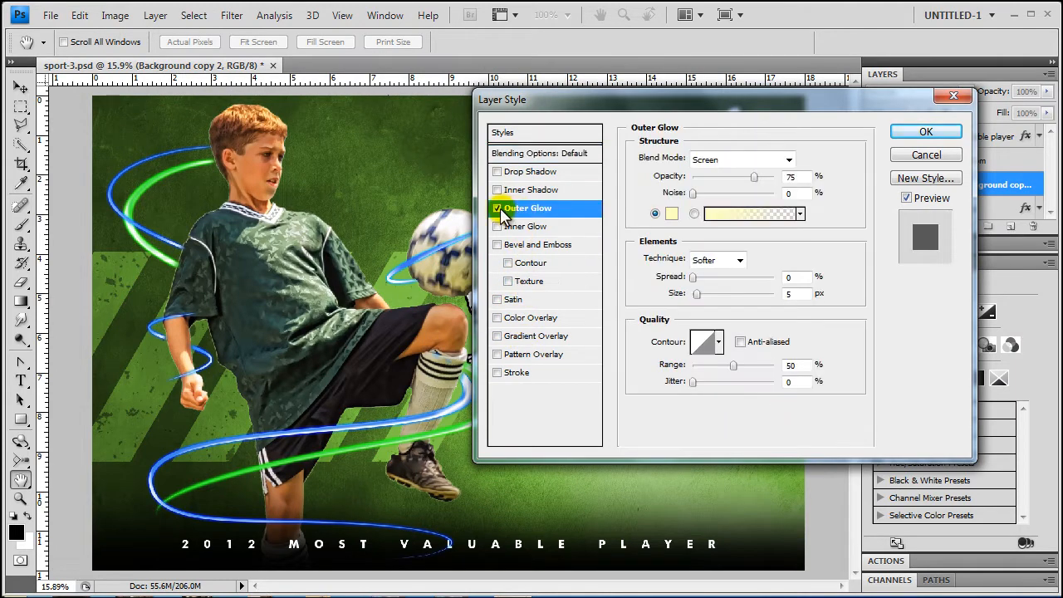
pyautogui.click(674, 216)
pyautogui.moveTo(567, 343); pyautogui.dragTo(474, 259)
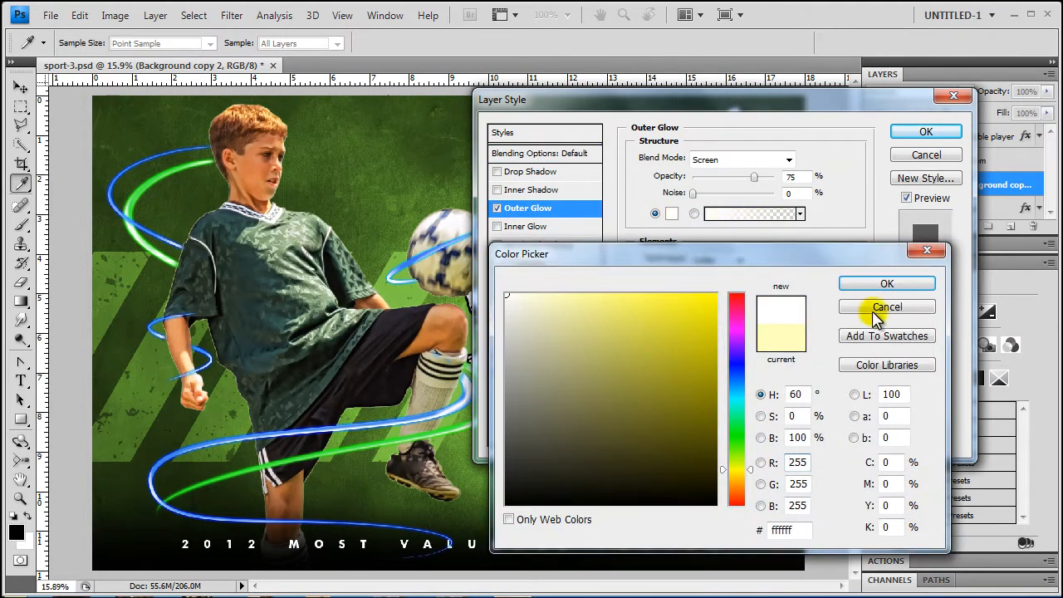
pyautogui.click(888, 284)
pyautogui.moveTo(698, 290); pyautogui.dragTo(721, 297)
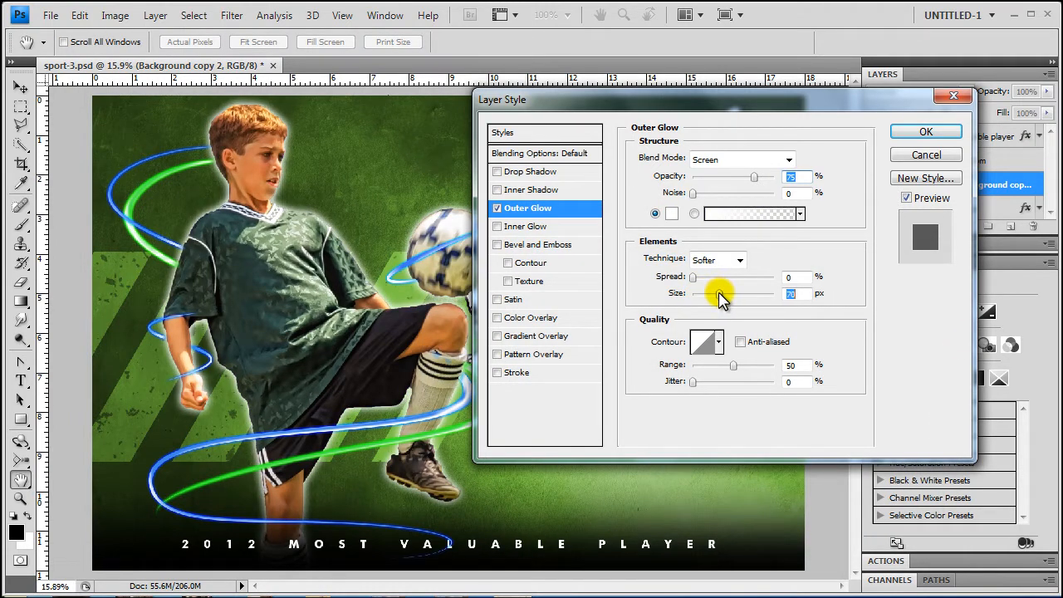
pyautogui.click(926, 133)
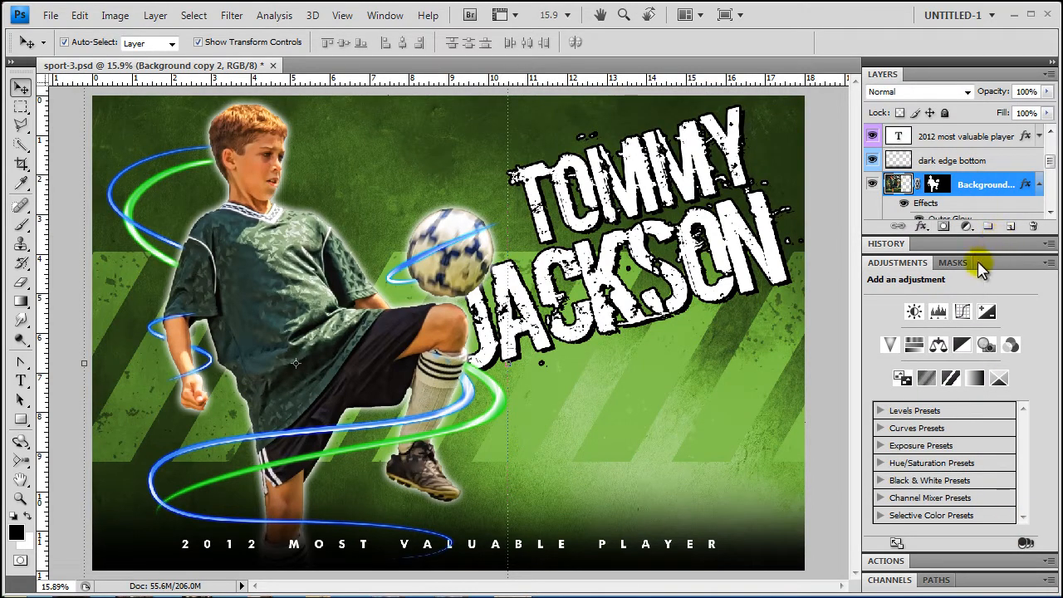
# Convert the player's outer glow effect into a separate layer and check that layer on its own
pyautogui.rightClick(1025, 155)
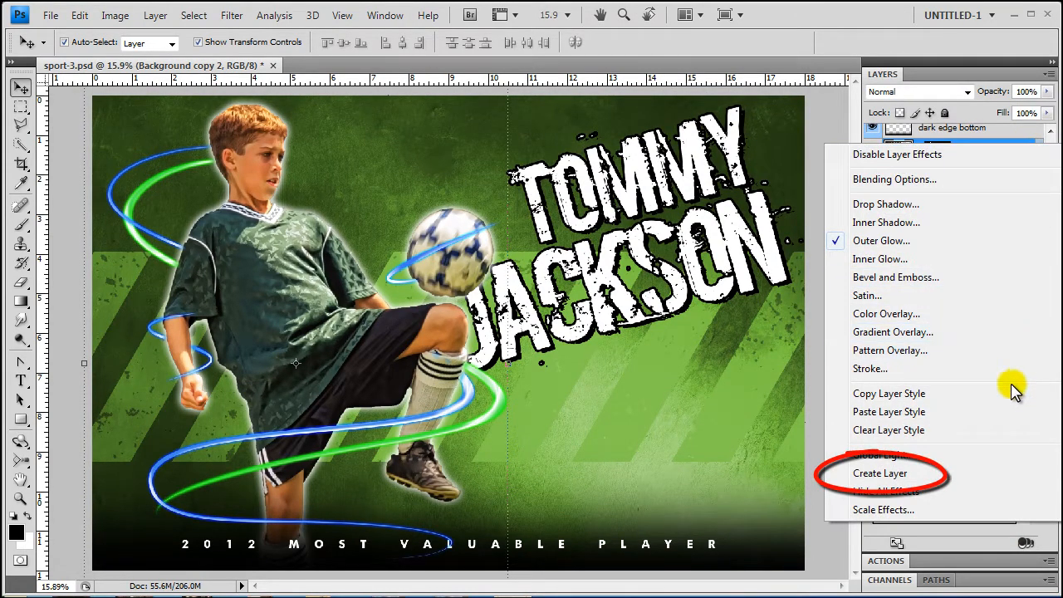
pyautogui.click(996, 476)
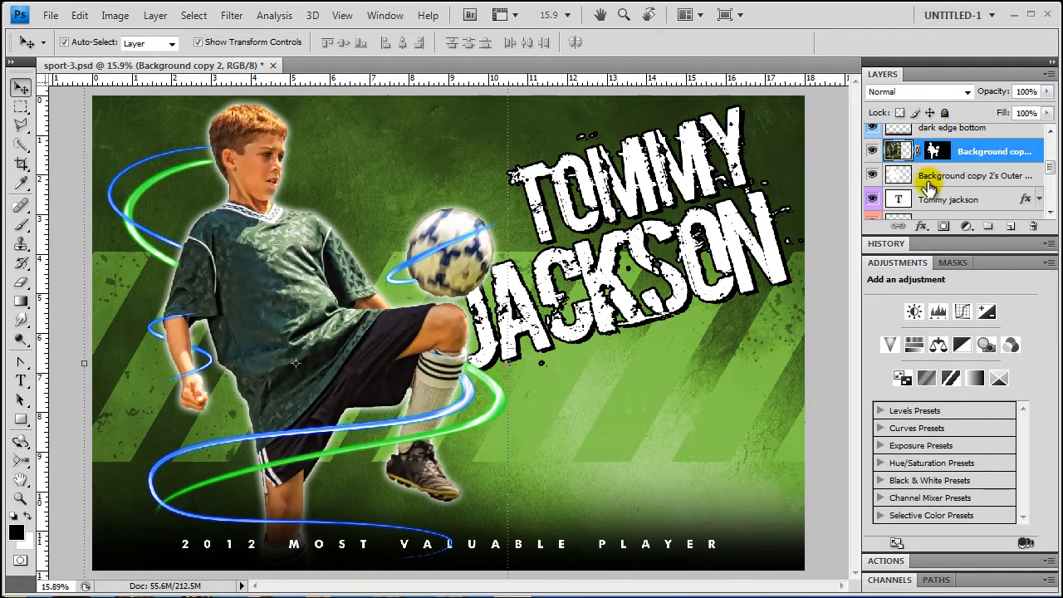
pyautogui.keyDown('alt'); pyautogui.click(871, 176); pyautogui.keyUp('alt')
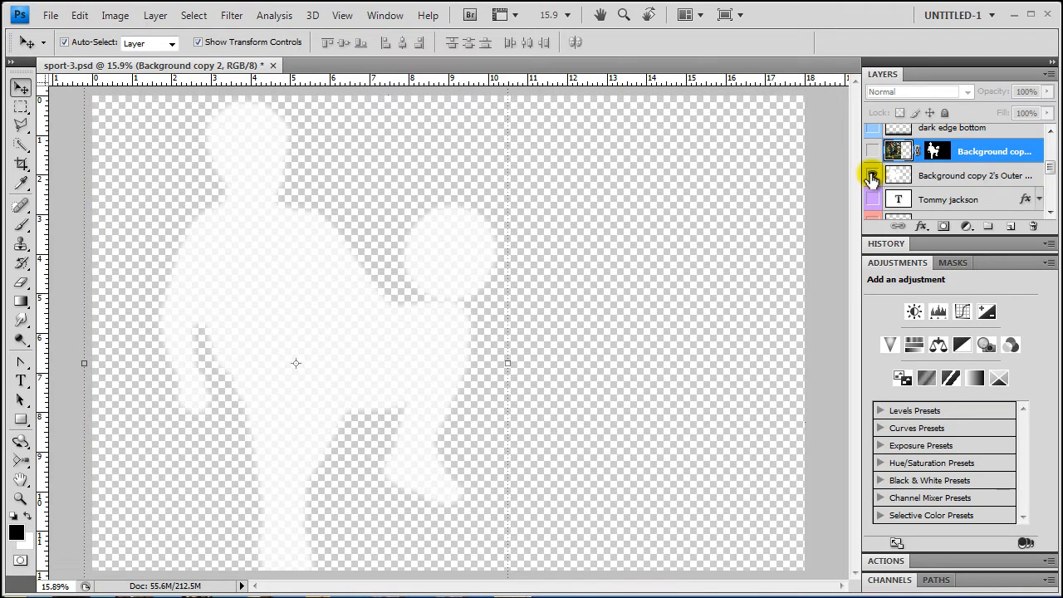
pyautogui.keyDown('alt'); pyautogui.click(872, 177); pyautogui.keyUp('alt')
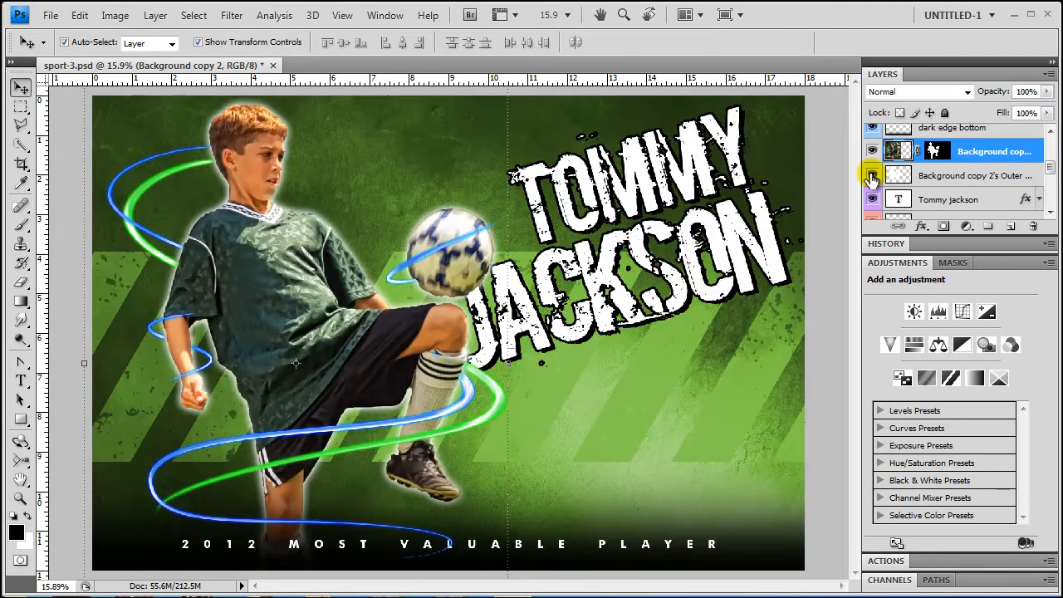
# Start the Wind filter on the separated outer glow layer and try the Blast method in a reduced preview
pyautogui.click(972, 176)
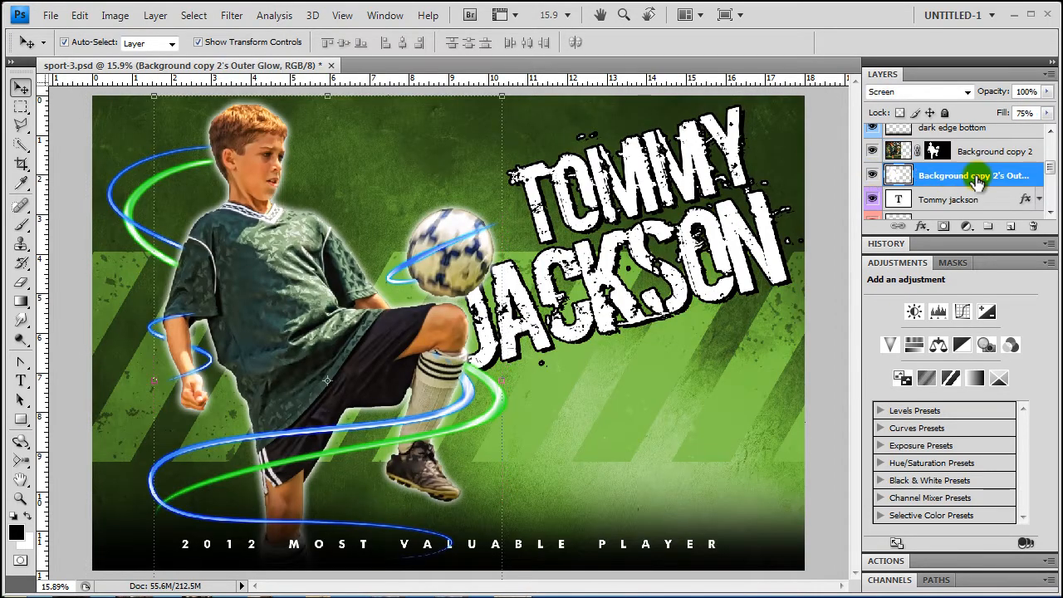
pyautogui.click(230, 17)
pyautogui.moveTo(274, 279)
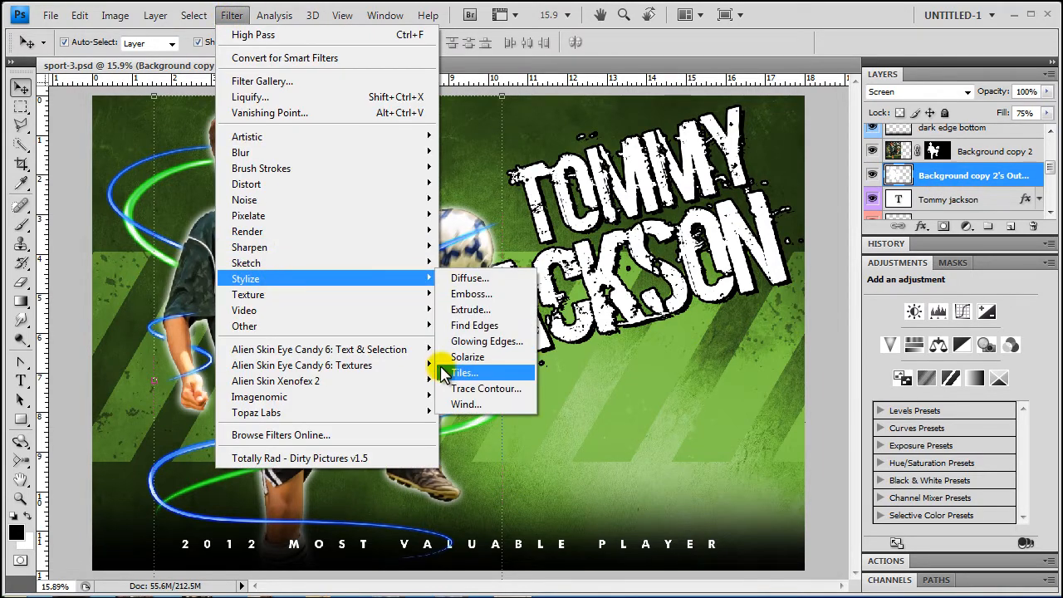
pyautogui.click(475, 390)
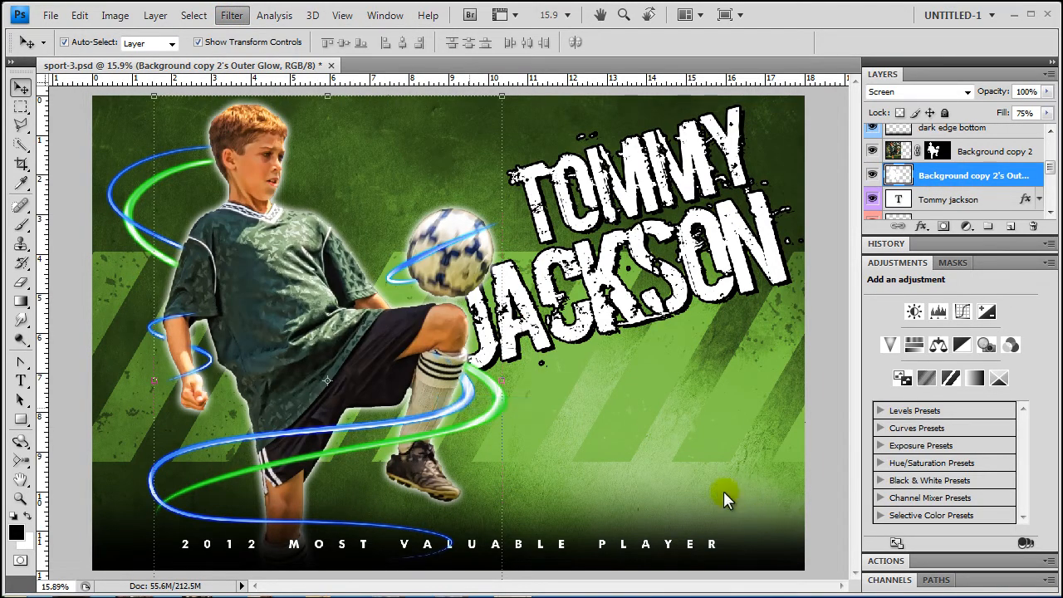
pyautogui.moveTo(291, 63); pyautogui.dragTo(572, 147)
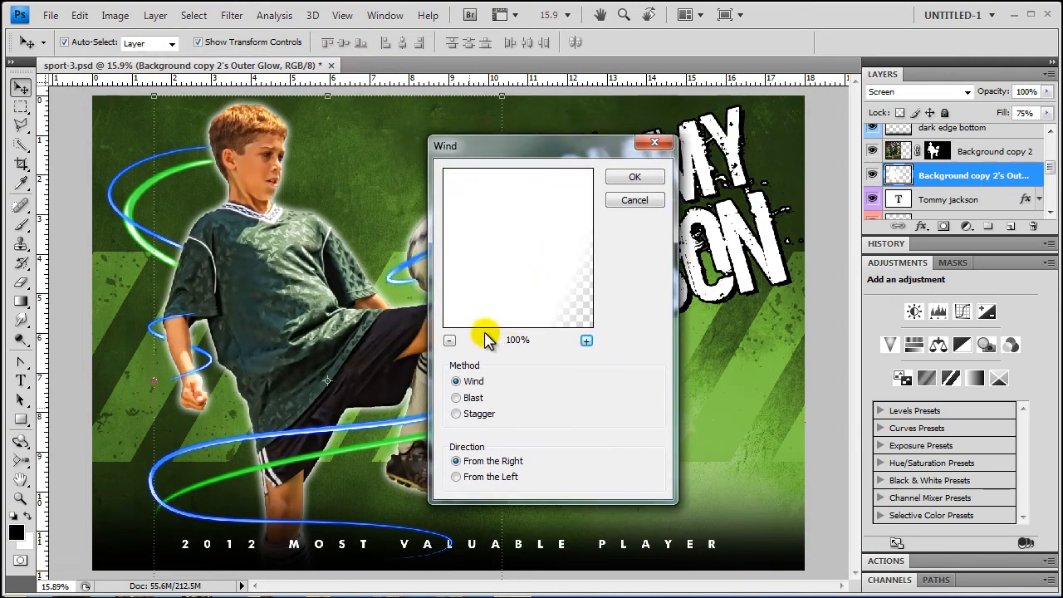
pyautogui.click(450, 341)
pyautogui.click(449, 340)
pyautogui.click(449, 341)
pyautogui.click(449, 341)
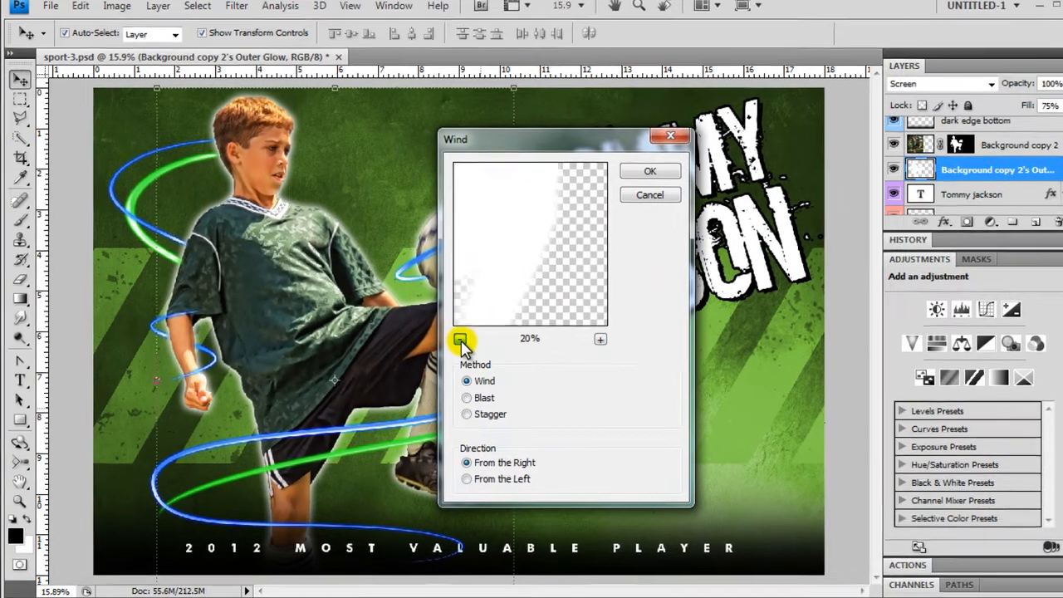
pyautogui.click(467, 398)
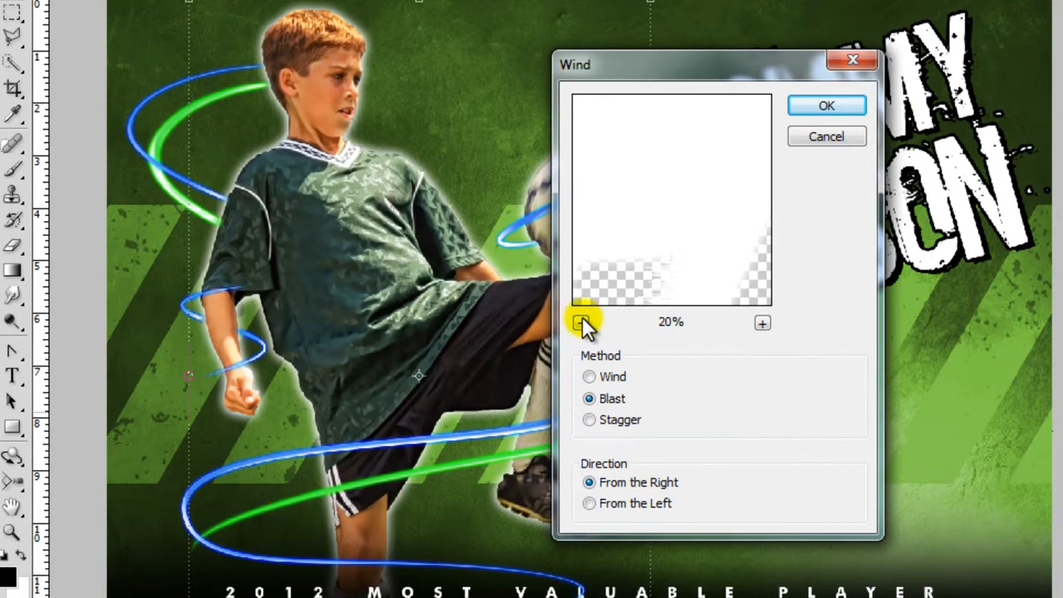
pyautogui.click(580, 323)
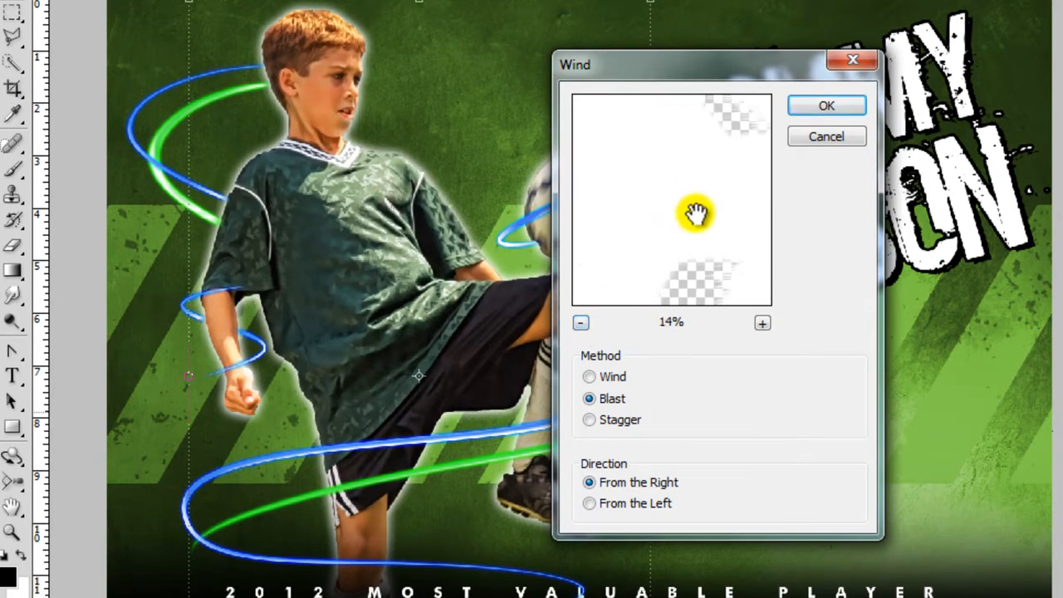
pyautogui.click(581, 323)
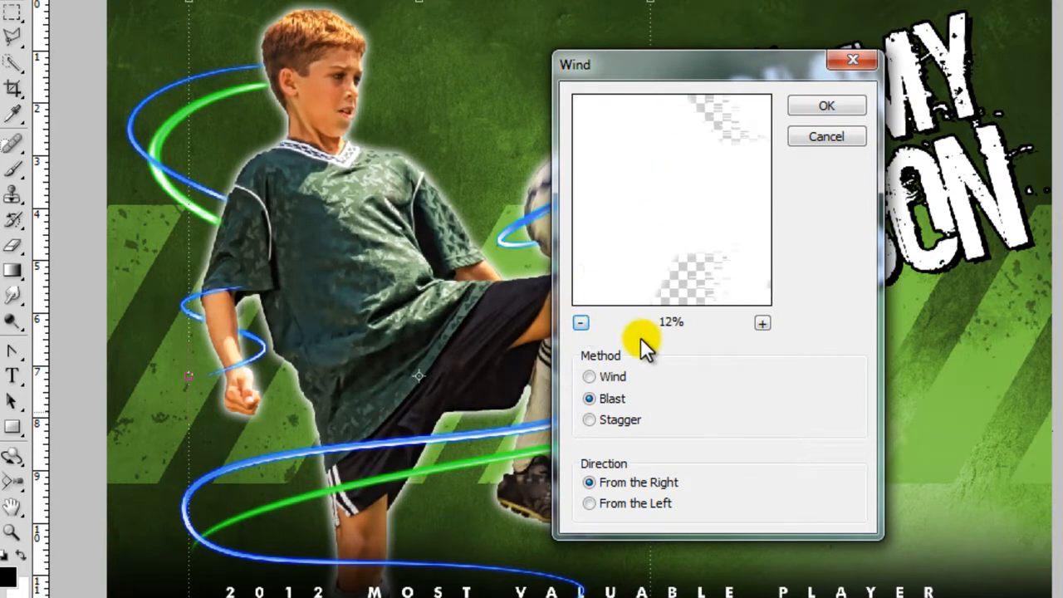
# Compare the Wind and Blast methods and both directions, and apply the filter with the Wind method from the right
pyautogui.click(589, 377)
pyautogui.click(590, 398)
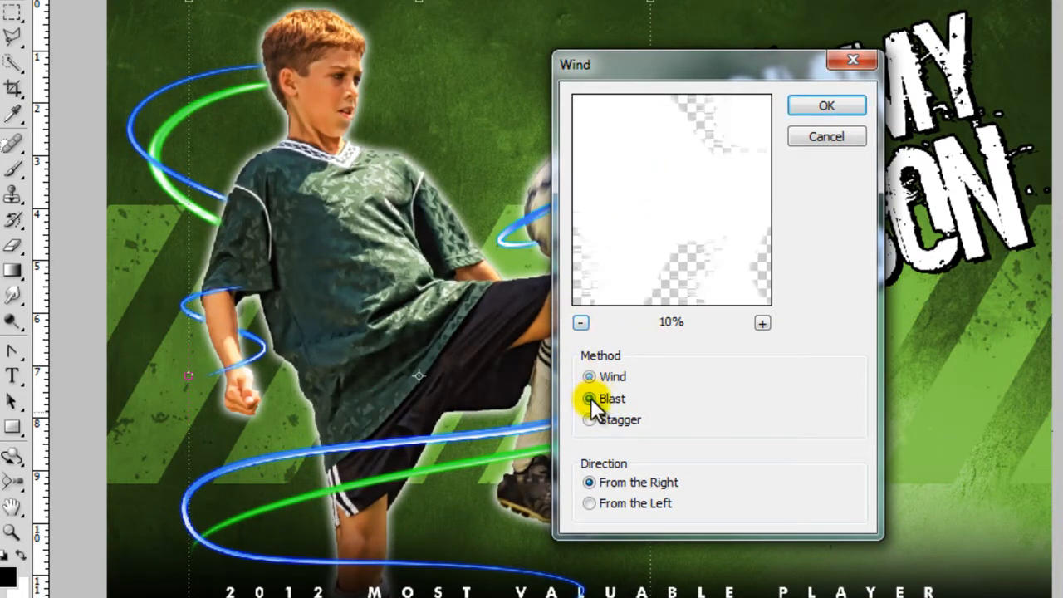
pyautogui.click(595, 378)
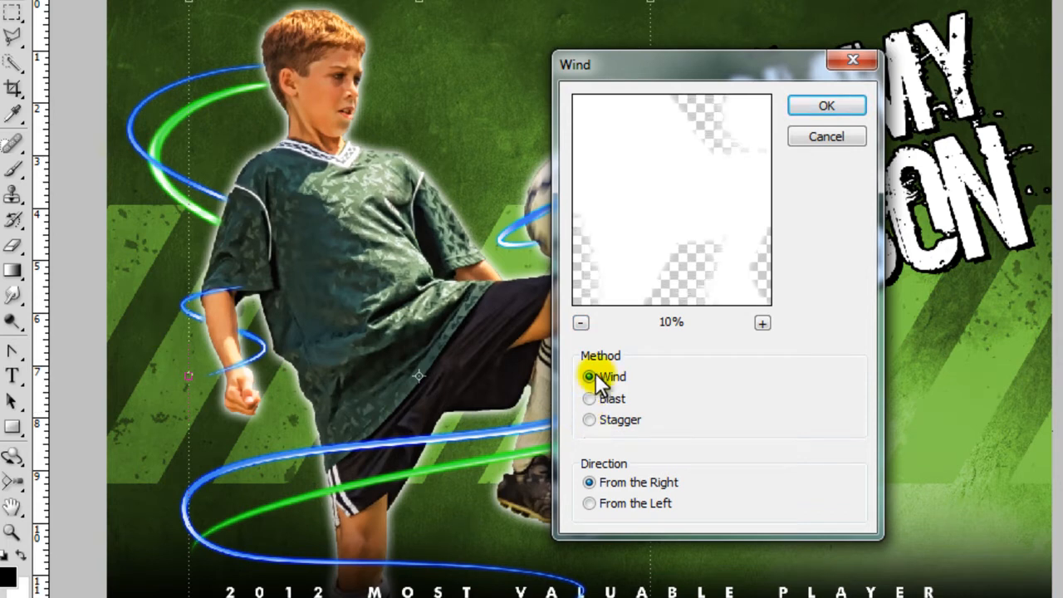
pyautogui.click(588, 399)
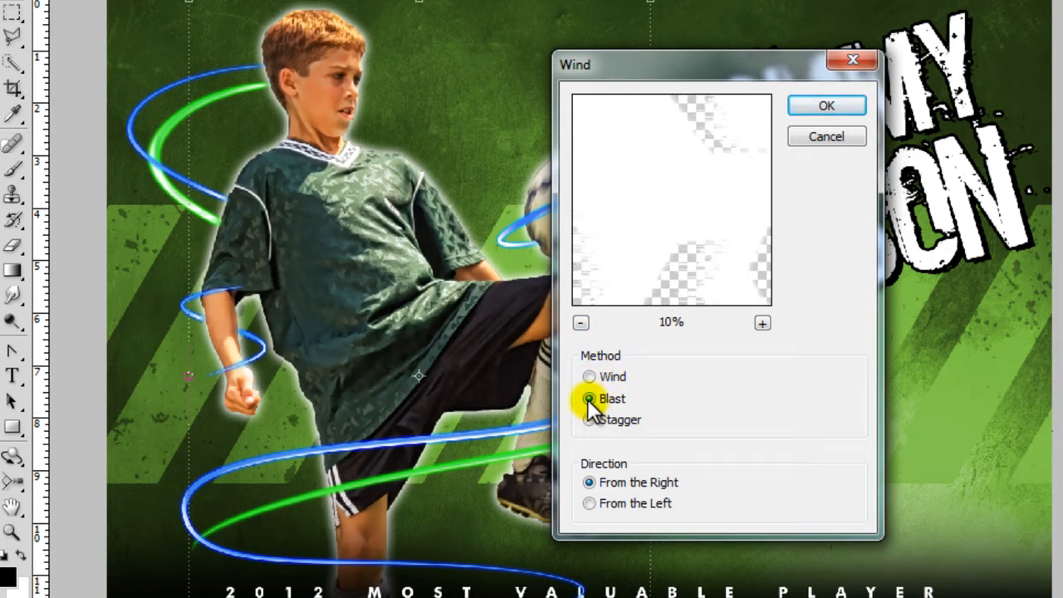
pyautogui.click(589, 503)
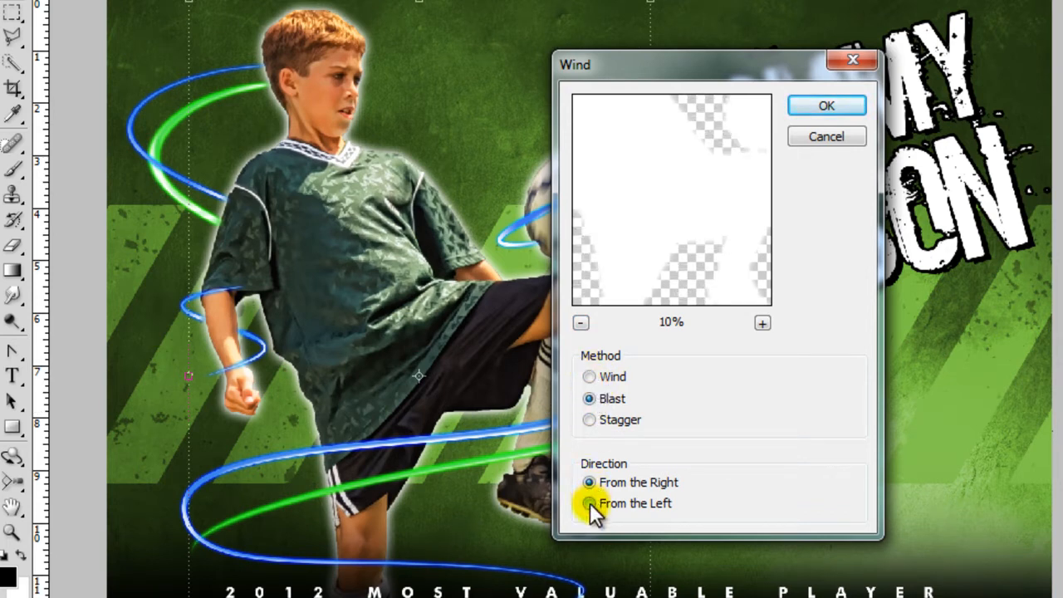
pyautogui.click(588, 481)
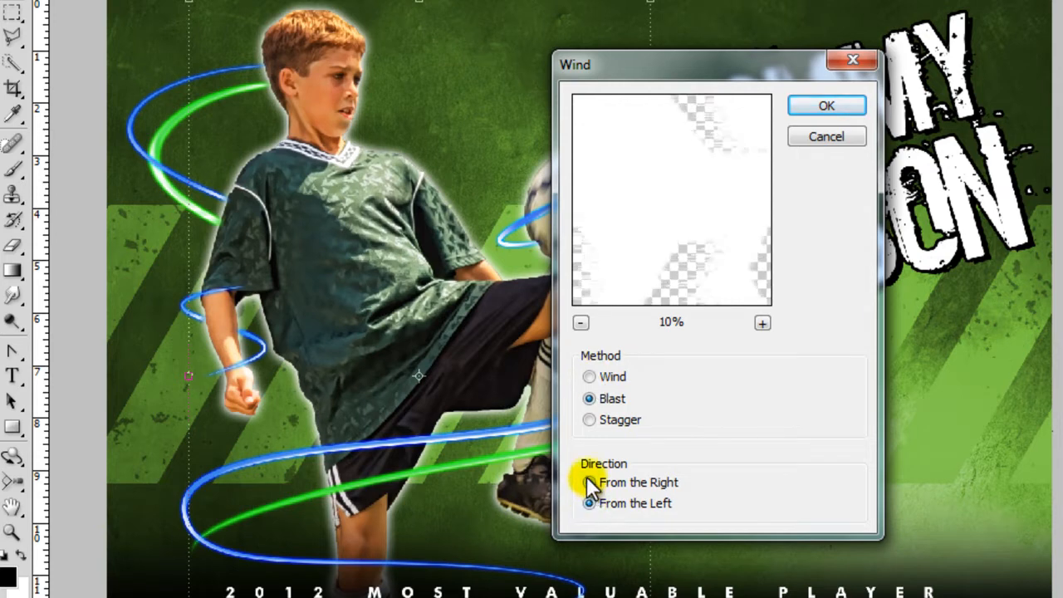
pyautogui.click(588, 378)
pyautogui.click(826, 106)
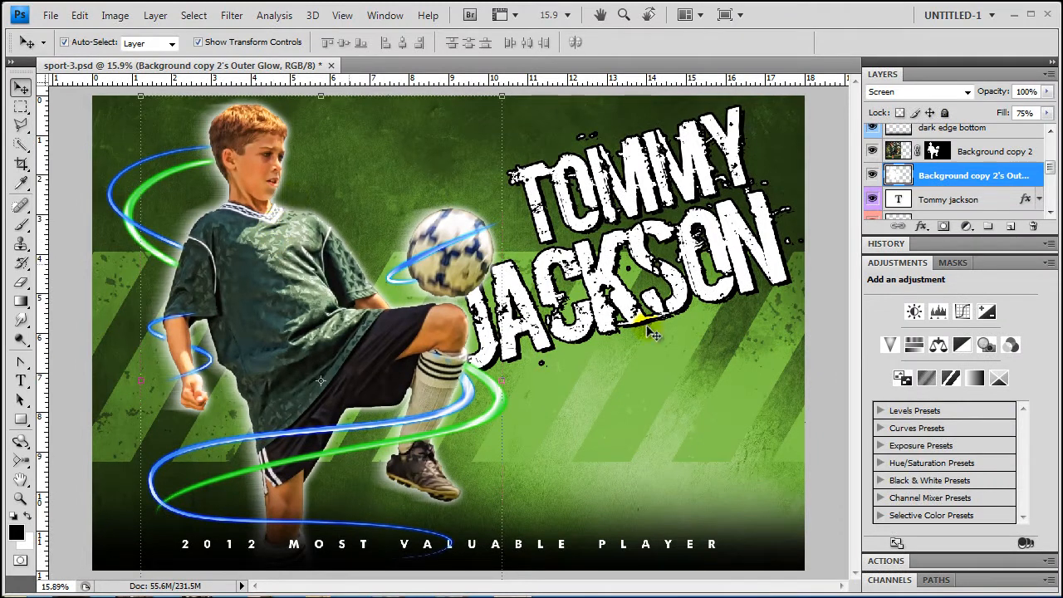
# Duplicate the soccer player's cutout layer, Background copy 2
pyautogui.click(985, 149)
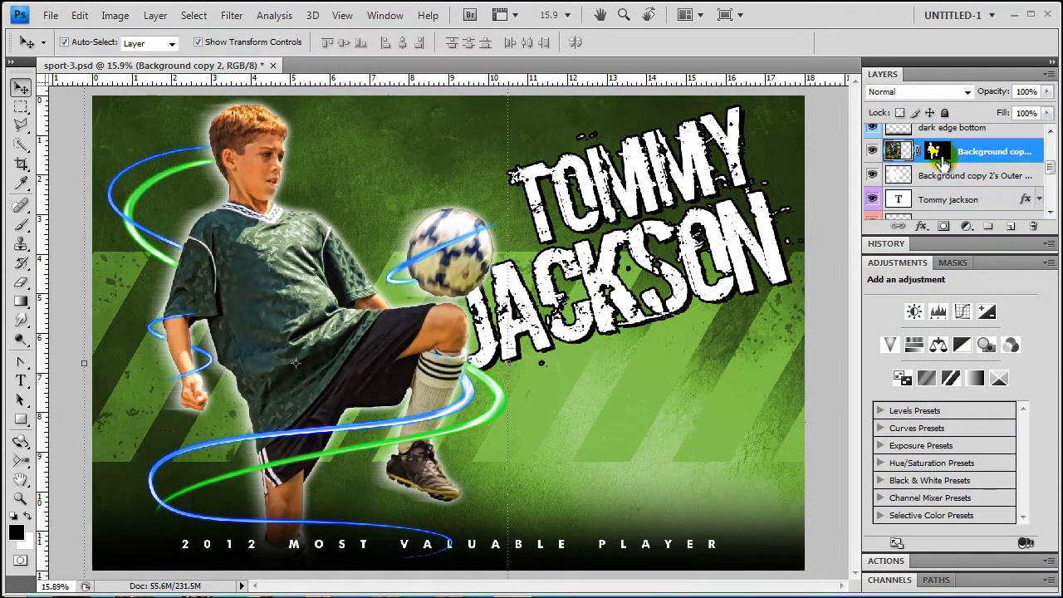
pyautogui.click(893, 150)
pyautogui.moveTo(986, 148); pyautogui.dragTo(1007, 224)
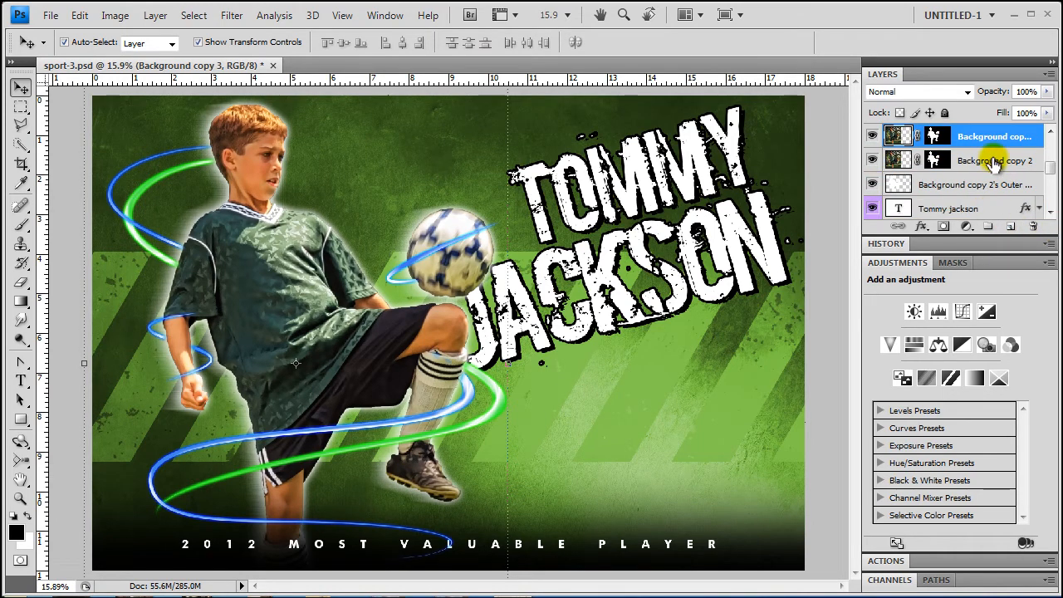
# Add a red Color Overlay to the original player layer, Background copy 2, beneath its duplicate
pyautogui.click(987, 166)
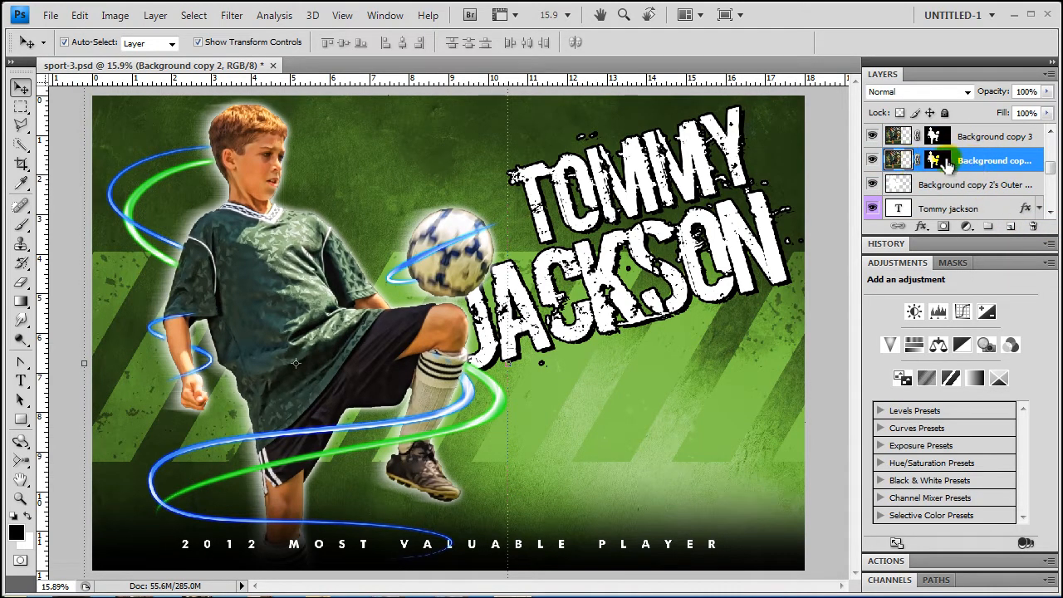
pyautogui.doubleClick(970, 167)
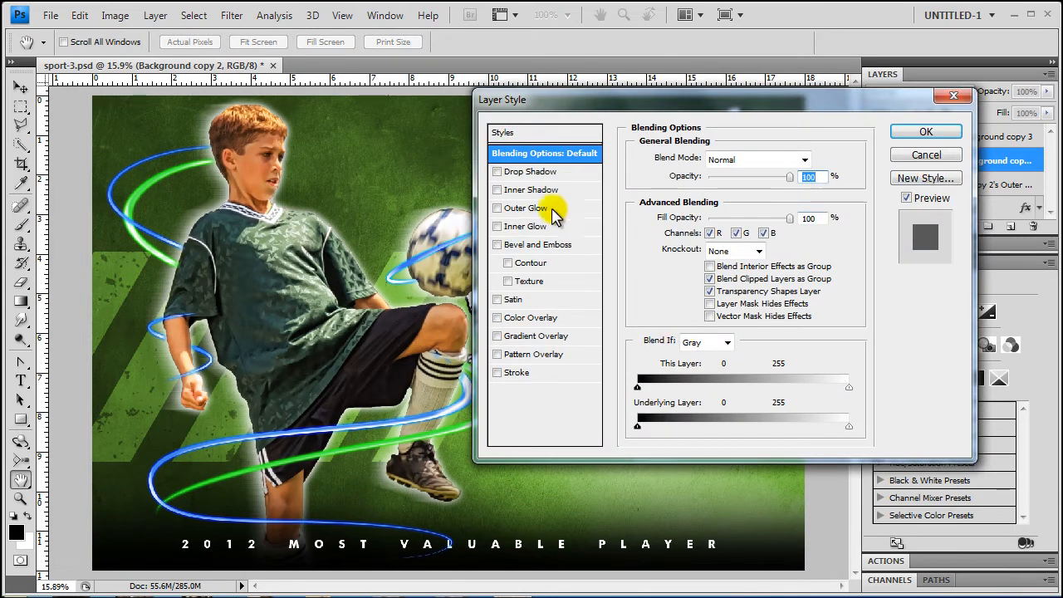
pyautogui.click(497, 318)
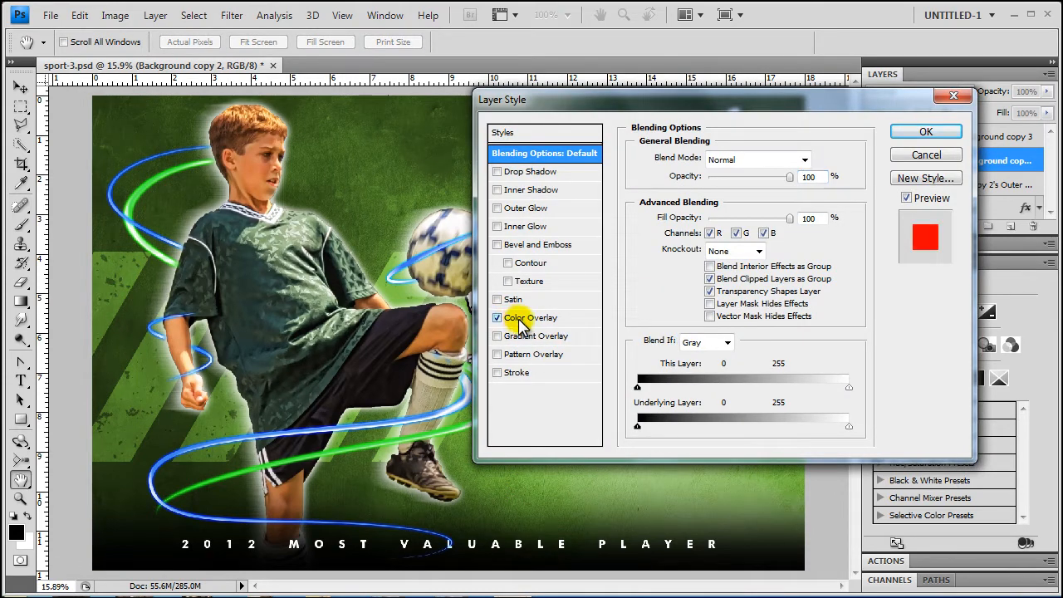
pyautogui.click(520, 317)
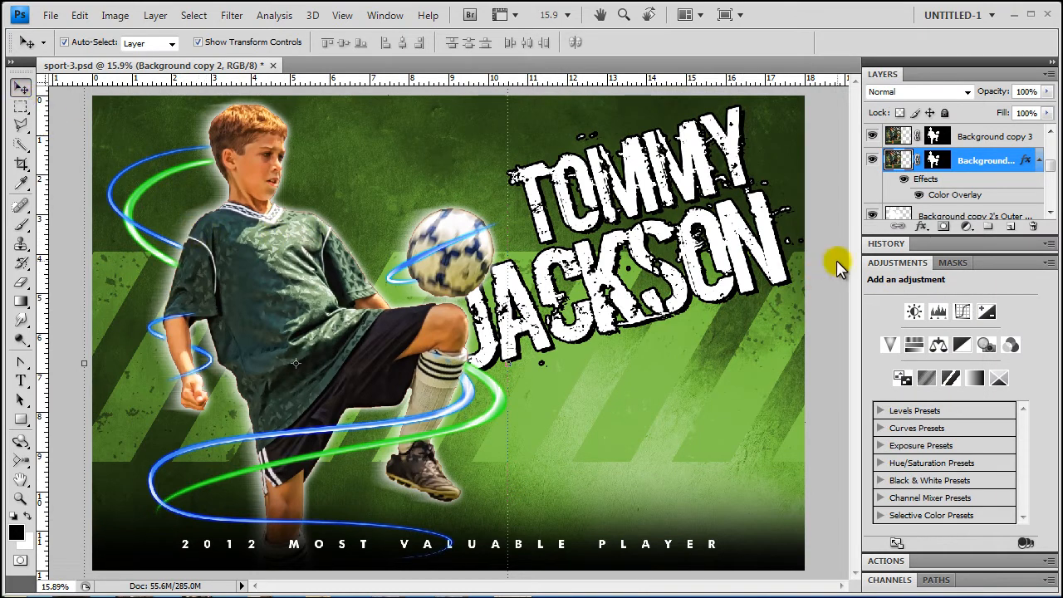
# Move the color-overlaid player layer about 1.2 inches to the left so its silhouette sits behind the player
pyautogui.hotkey('shift', 'Left')
pyautogui.hotkey('shift', 'Left')
pyautogui.hotkey('shift', 'Left')
pyautogui.moveTo(293, 363); pyautogui.dragTo(243, 363)
# Change the red Color Overlay on the silhouette layer, Background copy 2, to dark green (#018b07)
pyautogui.doubleClick(956, 195)
pyautogui.click(812, 161)
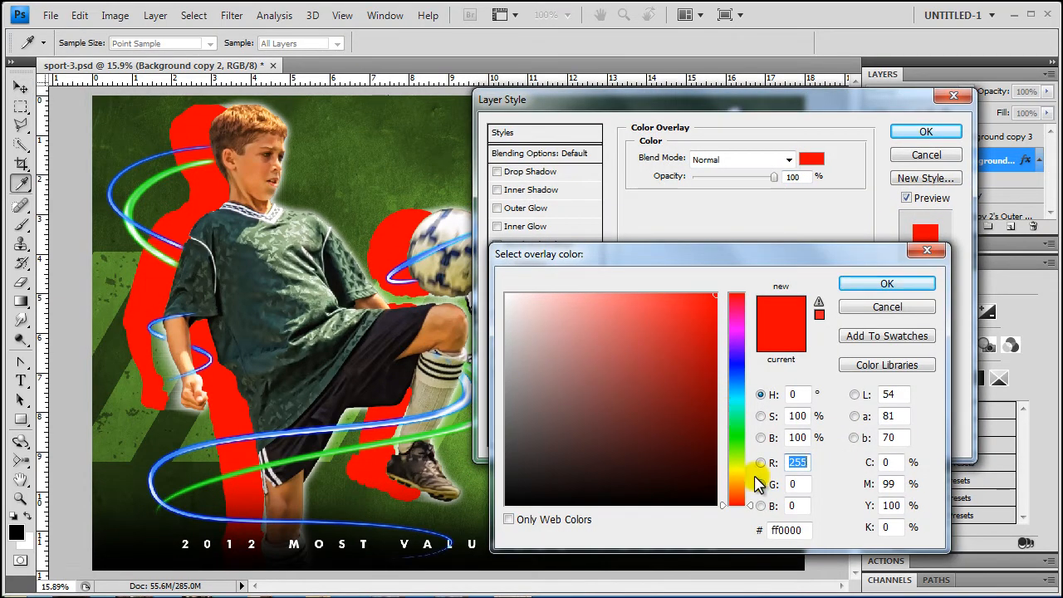
pyautogui.click(737, 433)
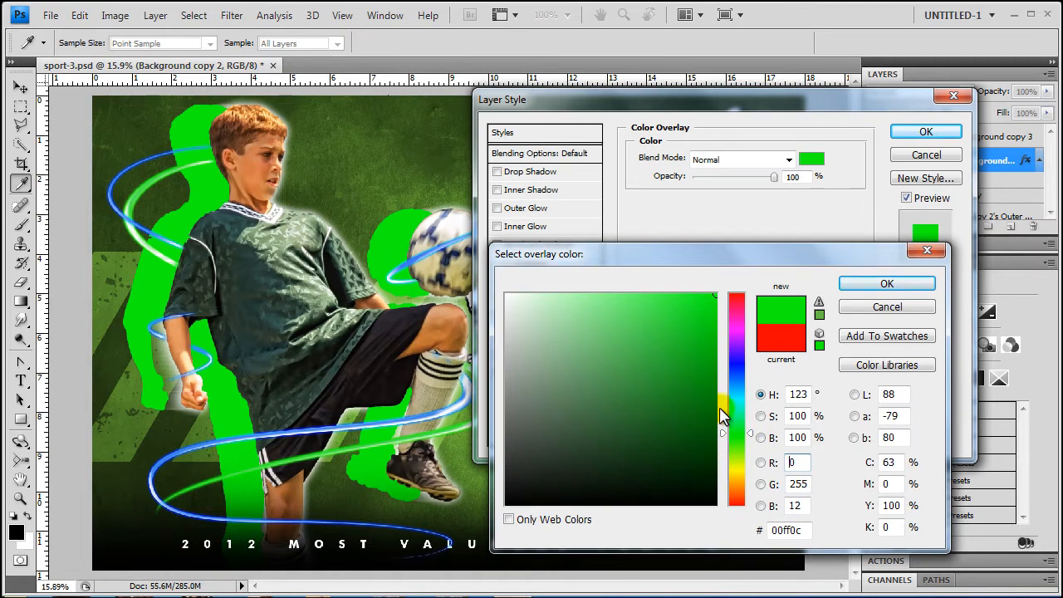
pyautogui.click(714, 345)
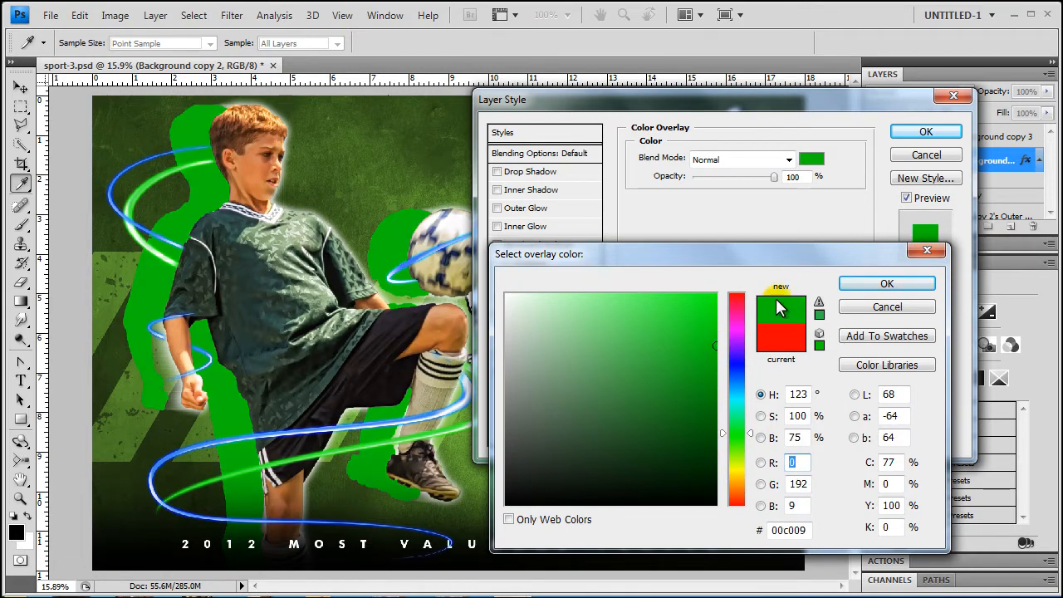
pyautogui.click(715, 390)
pyautogui.click(887, 284)
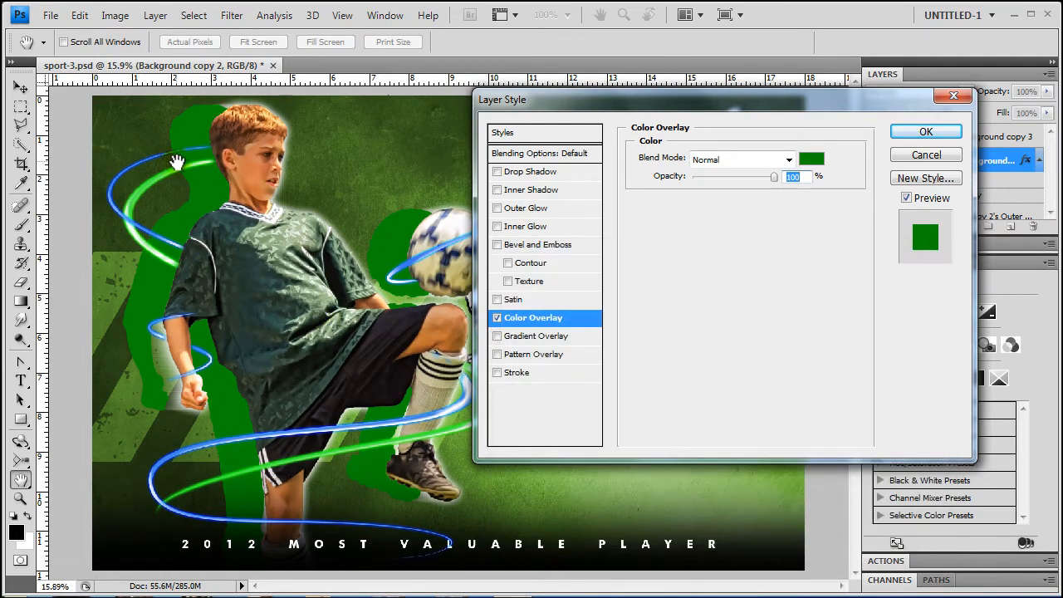
pyautogui.click(903, 134)
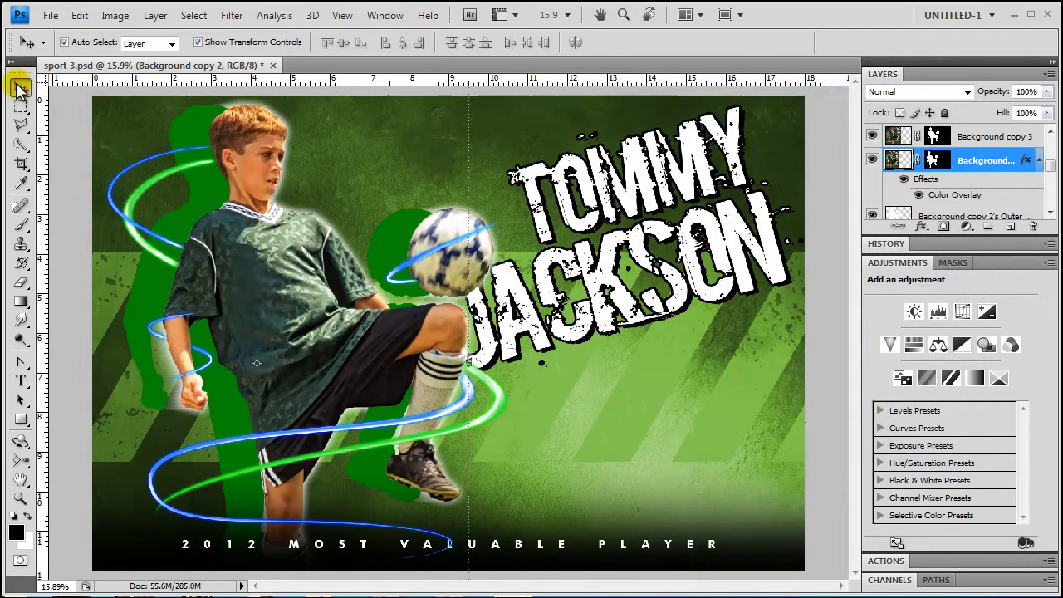
# Scale the dark green silhouette layer down to 78.7% and reposition it behind the player near the poster's left edge
pyautogui.moveTo(188, 148); pyautogui.dragTo(187, 149)
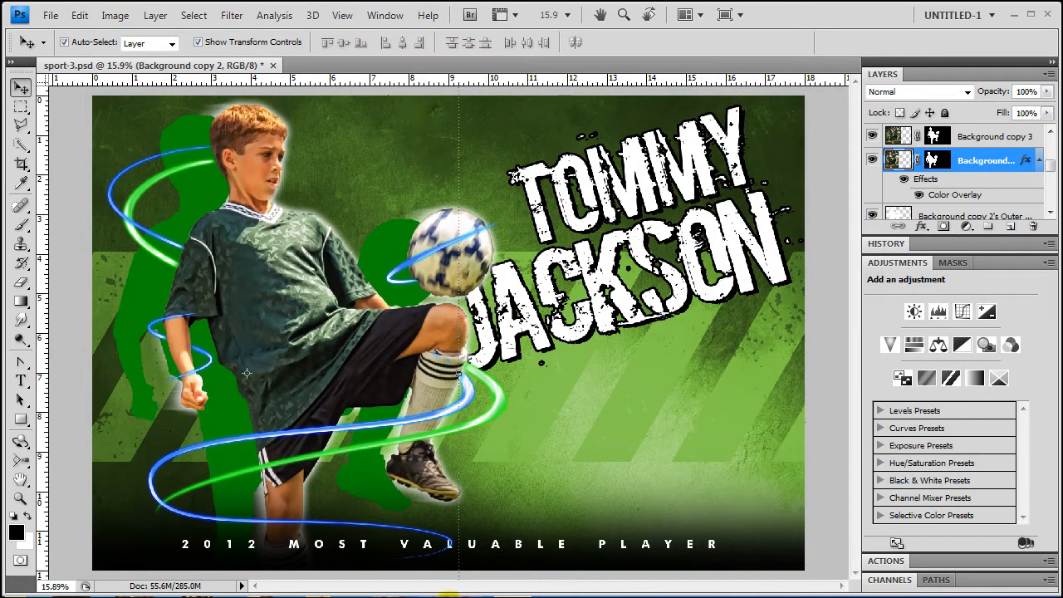
pyautogui.click(344, 15)
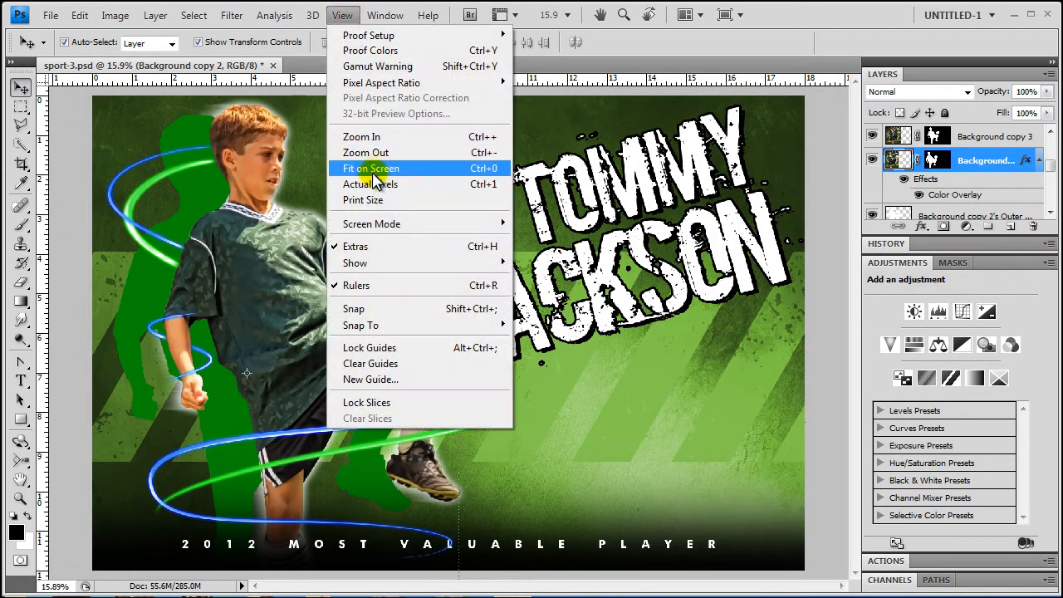
pyautogui.click(370, 169)
pyautogui.moveTo(455, 154); pyautogui.dragTo(397, 241)
pyautogui.moveTo(244, 372); pyautogui.dragTo(241, 302)
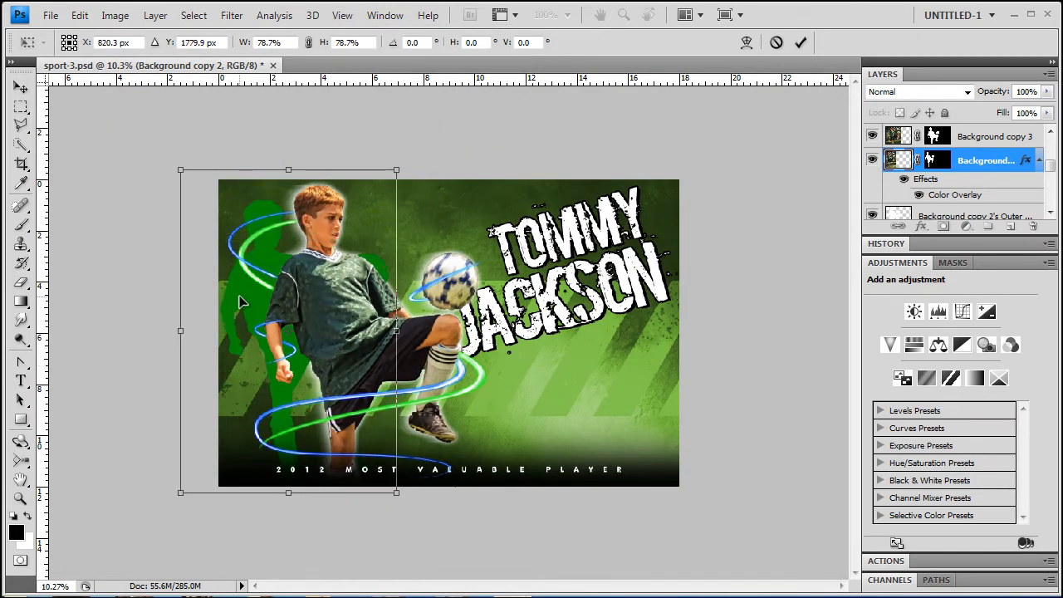
pyautogui.press('Return')
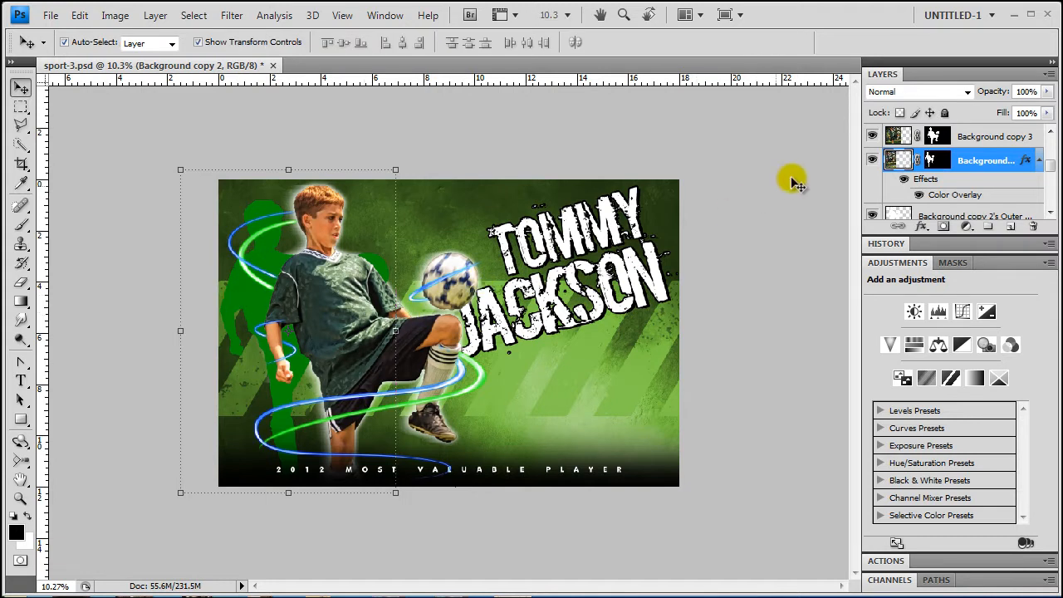
# Duplicate the dark green silhouette layer and move the copy about 0.8 inches to the right
pyautogui.moveTo(987, 165); pyautogui.dragTo(1011, 226)
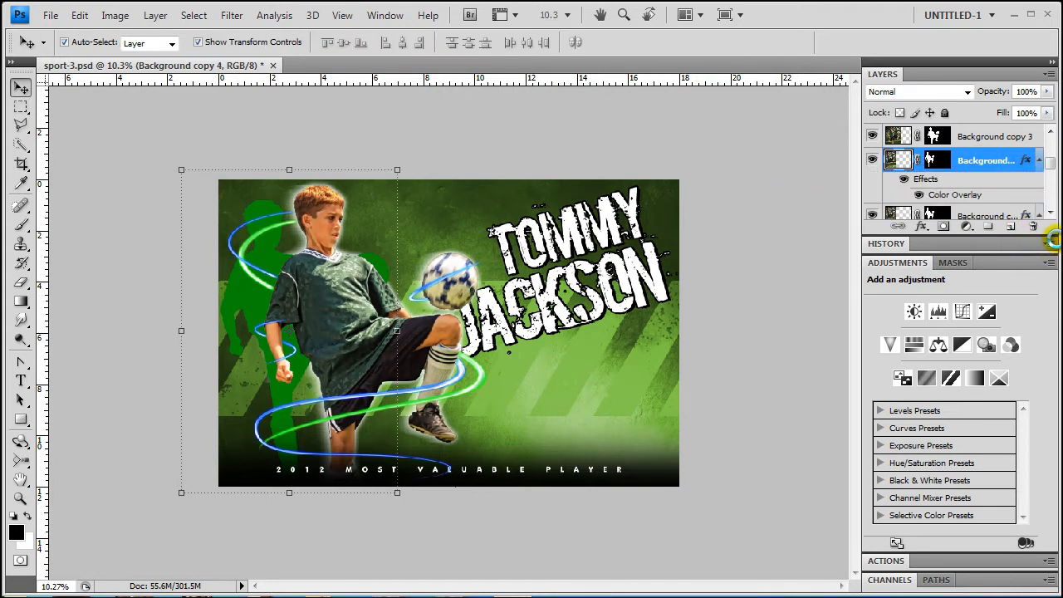
pyautogui.hotkey('shift', 'Right')
pyautogui.hotkey('shift', 'Right')
pyautogui.hotkey('shift', 'Right')
pyautogui.hotkey('shift', 'Right')
pyautogui.hotkey('shift', 'Right')
pyautogui.hotkey('shift', 'Right')
pyautogui.hotkey('shift', 'Right')
pyautogui.hotkey('shift', 'Right')
pyautogui.hotkey('shift', 'Right')
pyautogui.hotkey('shift', 'Right')
pyautogui.hotkey('shift', 'Right')
pyautogui.hotkey('shift', 'Right')
pyautogui.hotkey('shift', 'Right')
pyautogui.hotkey('shift', 'Right')
pyautogui.hotkey('shift', 'Right')
pyautogui.hotkey('shift', 'Right')
pyautogui.hotkey('shift', 'Right')
pyautogui.hotkey('shift', 'Right')
pyautogui.hotkey('shift', 'Right')
pyautogui.hotkey('shift', 'Right')
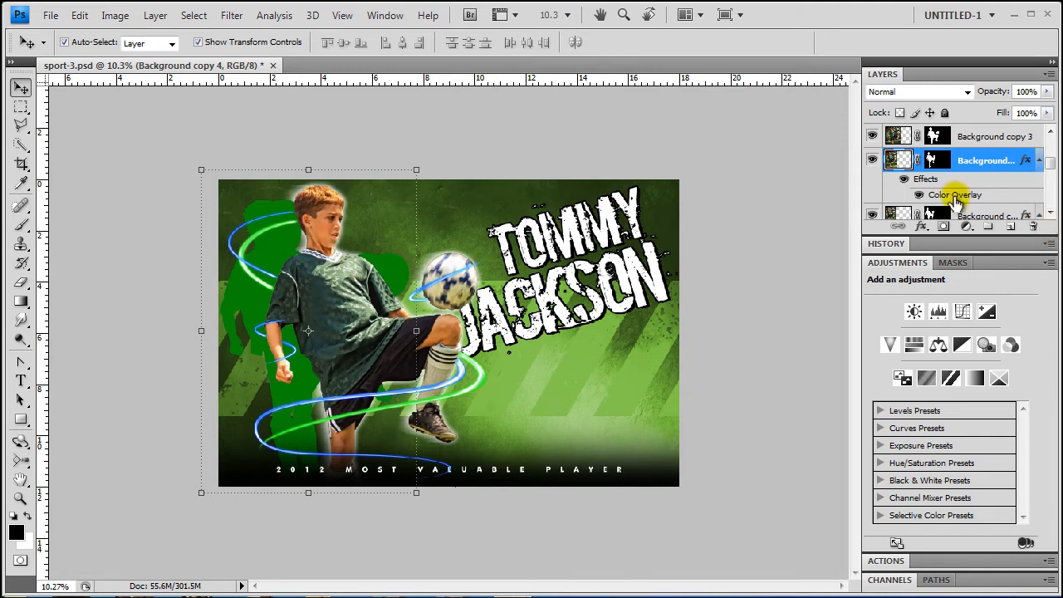
# Change the duplicated silhouette's Color Overlay to a brighter green (#02e20c)
pyautogui.doubleClick(956, 195)
pyautogui.click(812, 159)
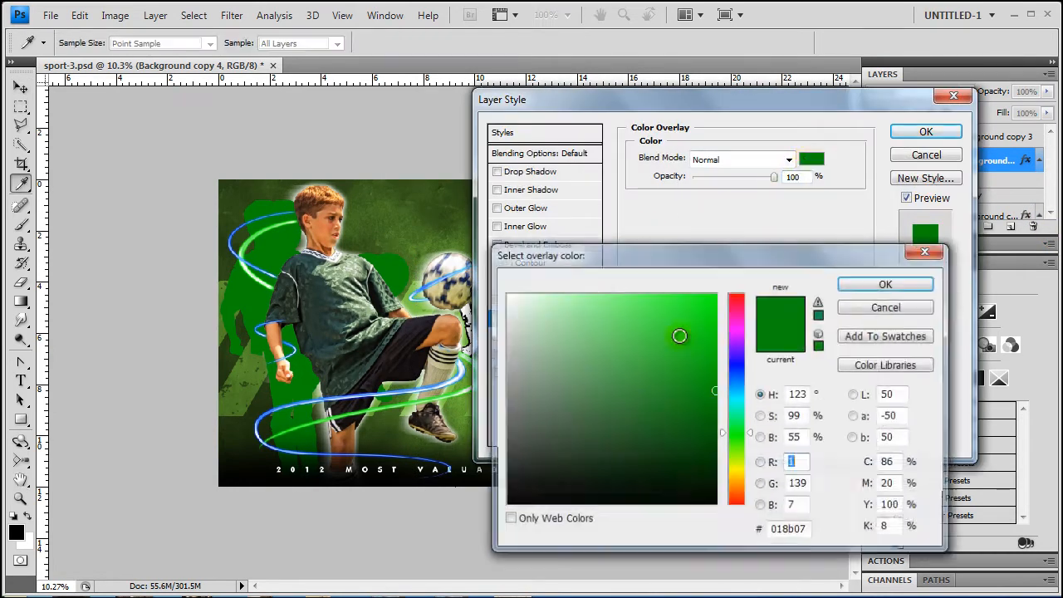
pyautogui.click(720, 310)
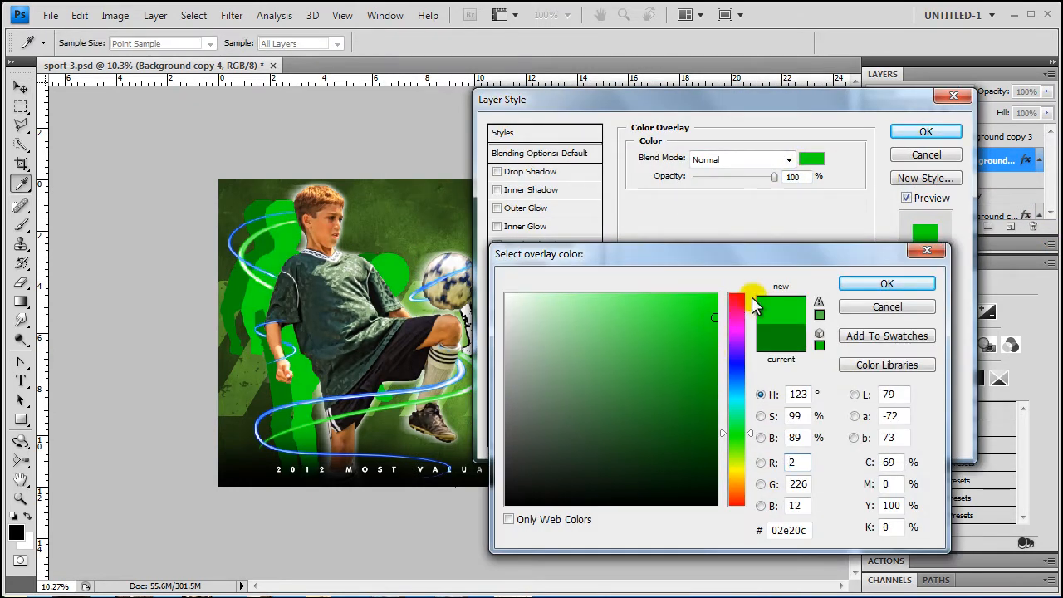
pyautogui.click(864, 283)
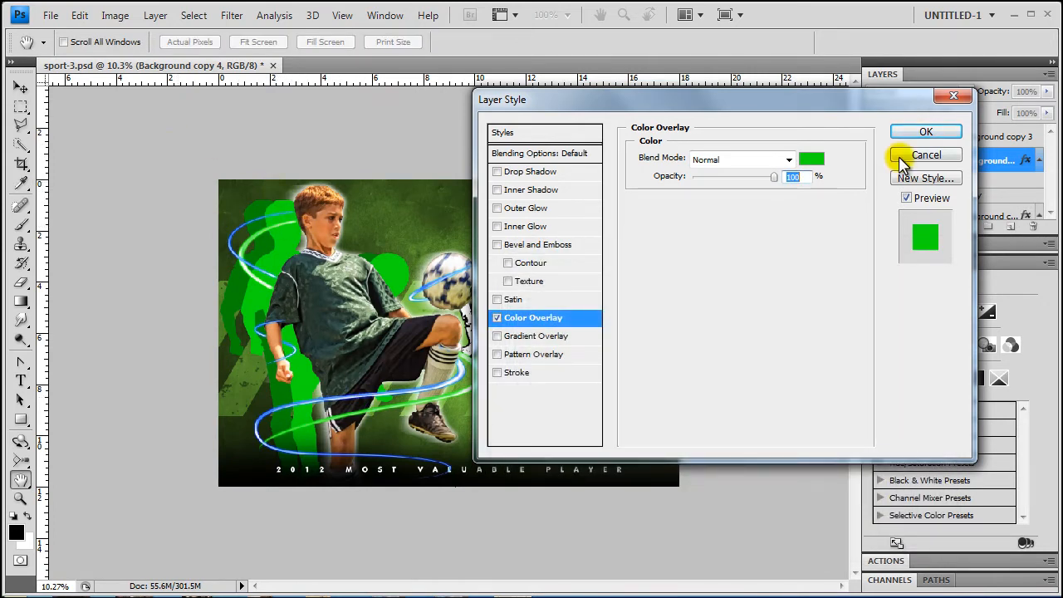
pyautogui.click(914, 131)
# Scale the bright green silhouette down to 77% and place it just behind the player's back
pyautogui.moveTo(201, 493); pyautogui.dragTo(250, 418)
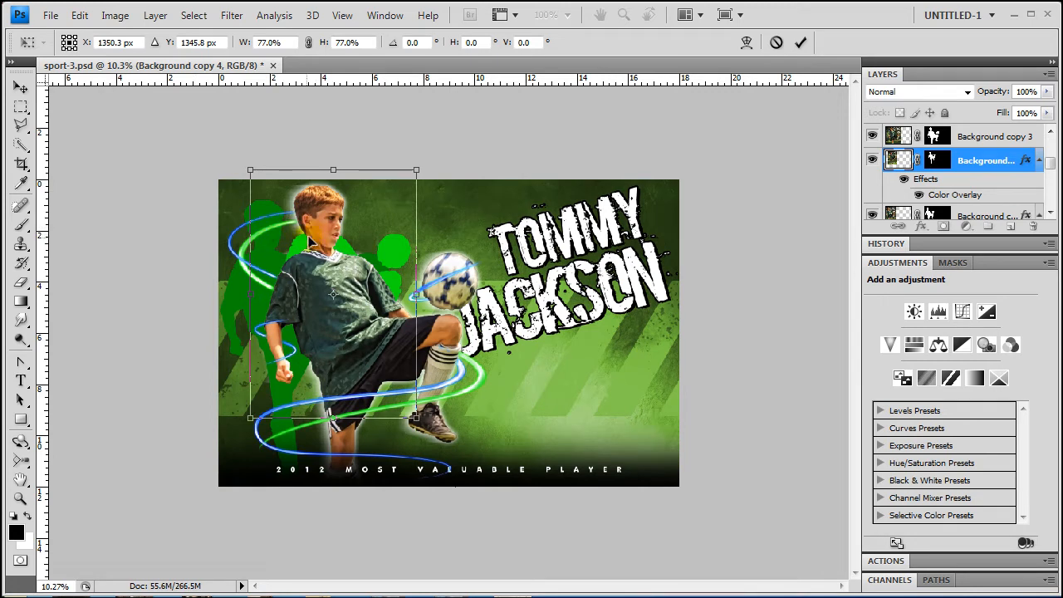
pyautogui.moveTo(309, 243); pyautogui.dragTo(280, 246)
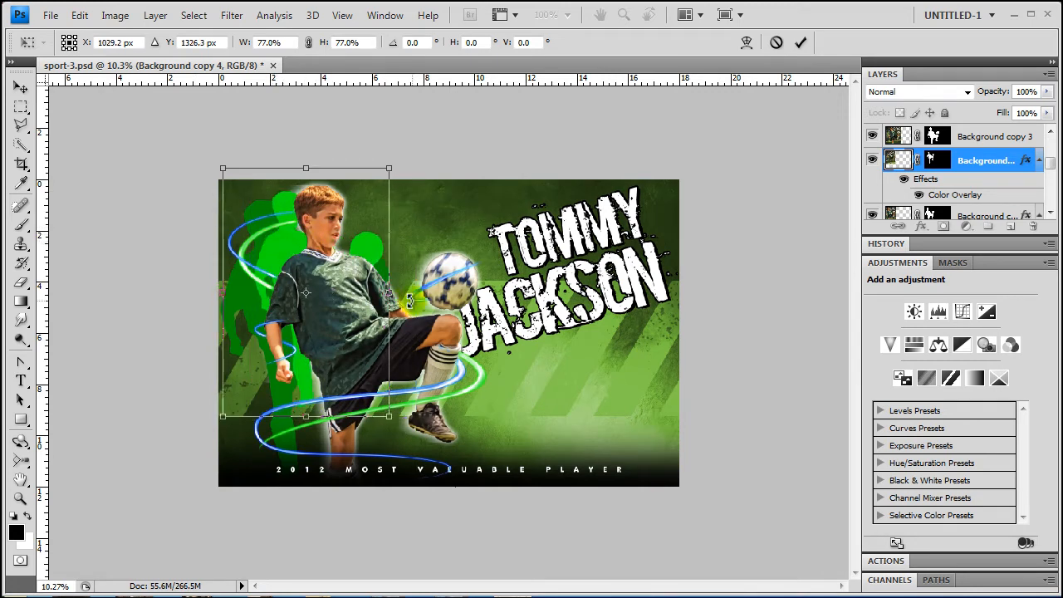
pyautogui.press('Return')
# Shrink the player's name title to about 65% of its size, keeping it in the poster's upper-right corner
pyautogui.keyDown('ctrl'); pyautogui.click(590, 321); pyautogui.keyUp('ctrl')
pyautogui.hotkey('ctrl', 't')
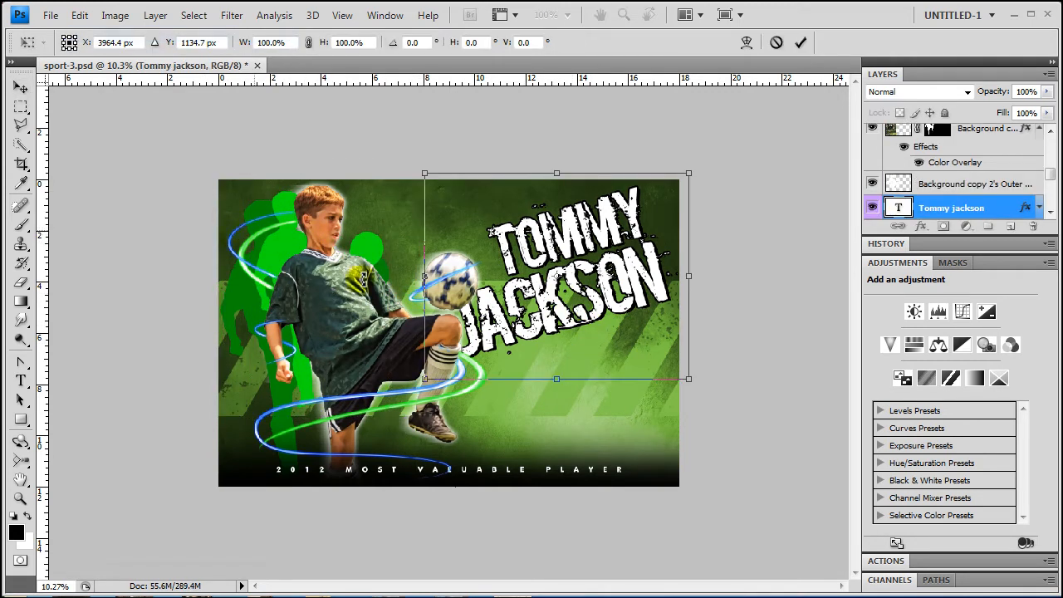
pyautogui.moveTo(425, 376); pyautogui.dragTo(516, 301)
pyautogui.press('Return')
# Move the player cutout, Background copy 3, together with the large and small light trail layers about 2.1 inches to the right
pyautogui.click(365, 348)
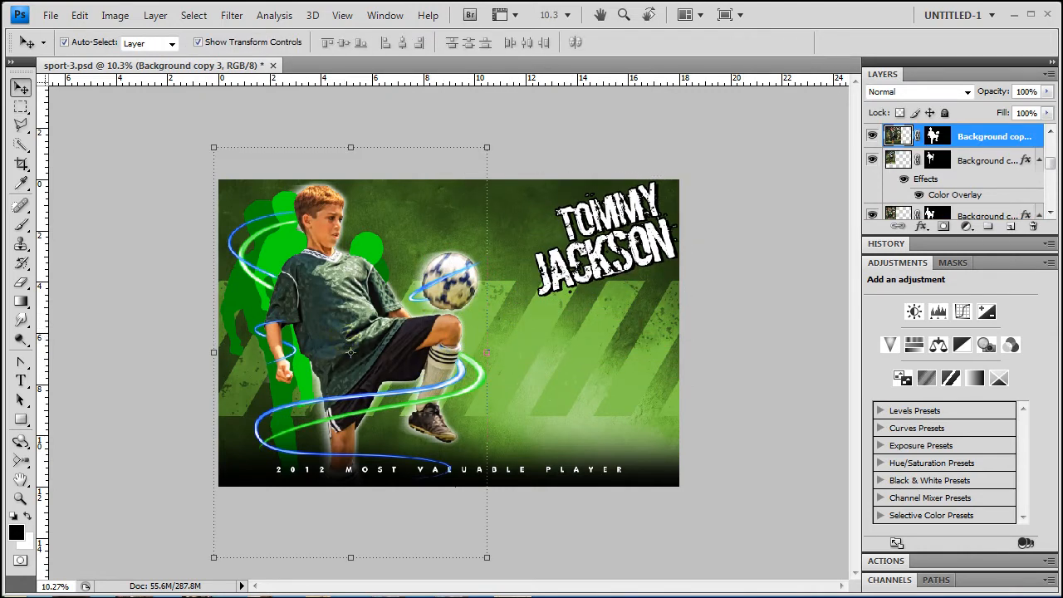
pyautogui.scroll(2, 979, 193)
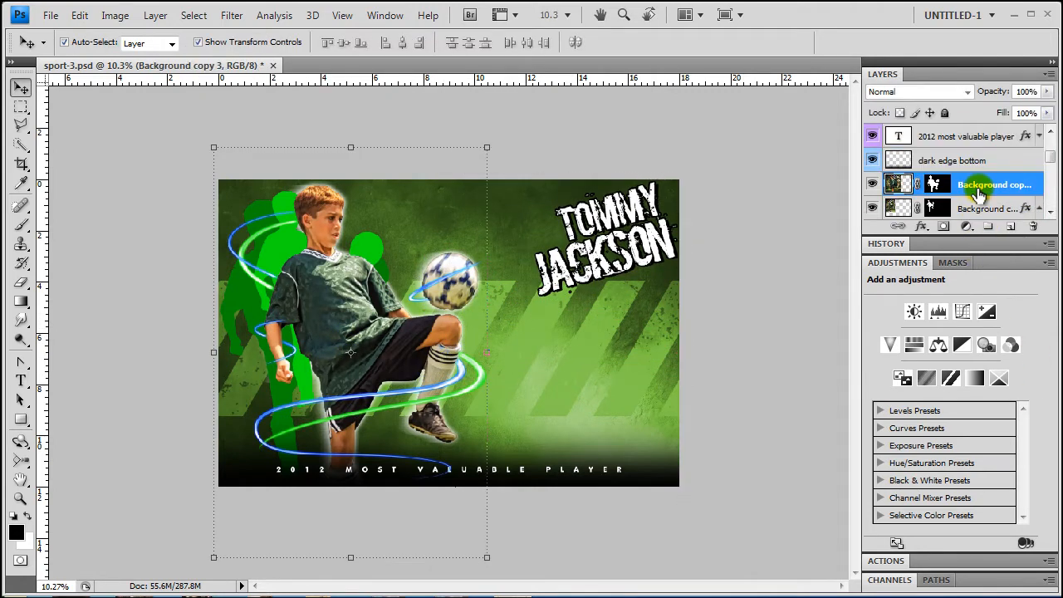
pyautogui.scroll(3, 968, 186)
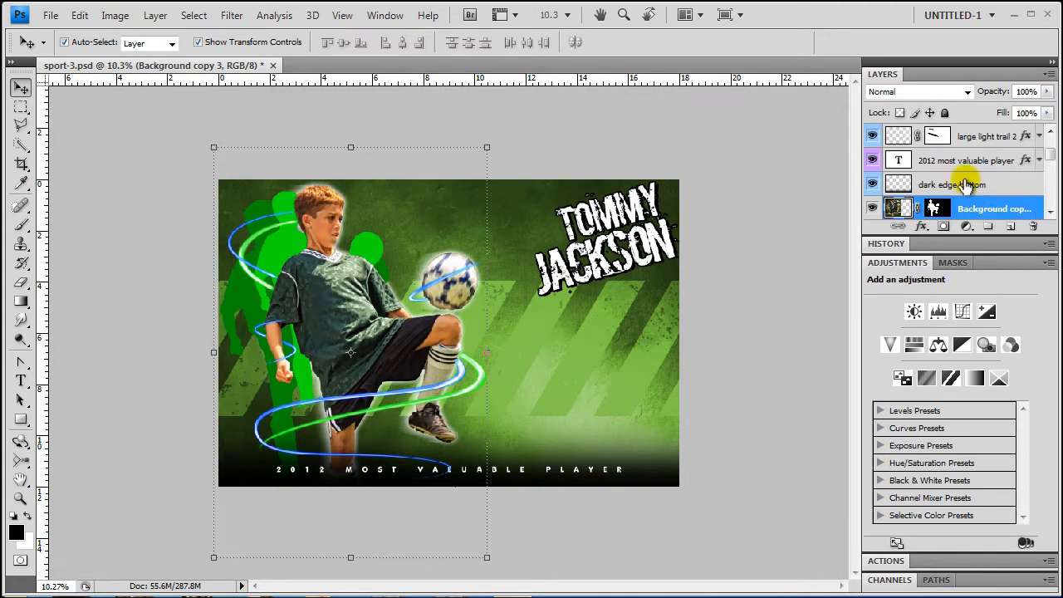
pyautogui.click(983, 188)
pyautogui.keyDown('shift'); pyautogui.click(977, 161); pyautogui.keyUp('shift')
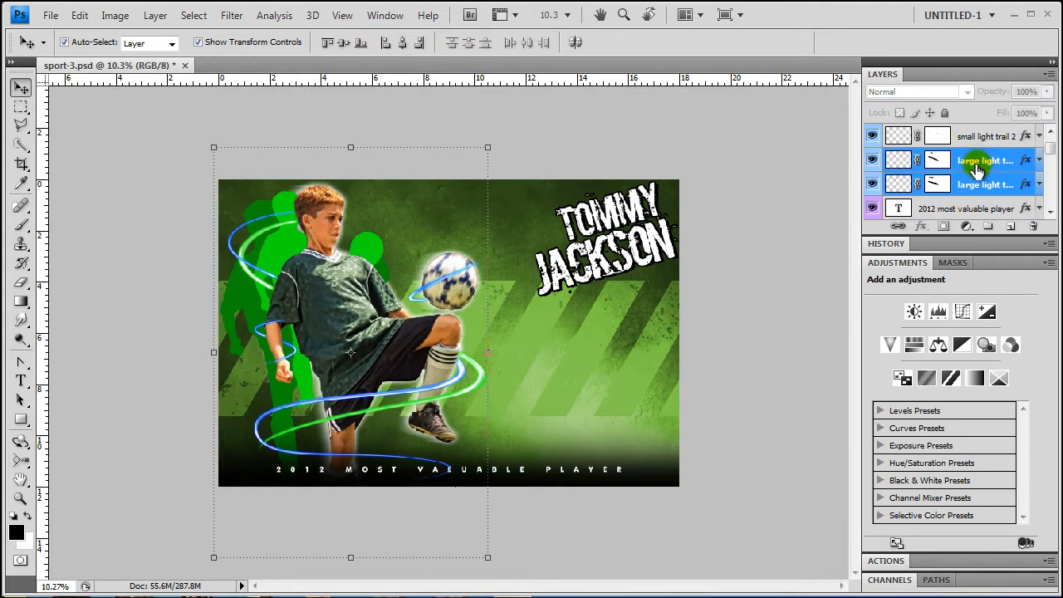
pyautogui.keyDown('shift'); pyautogui.click(970, 136); pyautogui.keyUp('shift')
pyautogui.scroll(1, 974, 146)
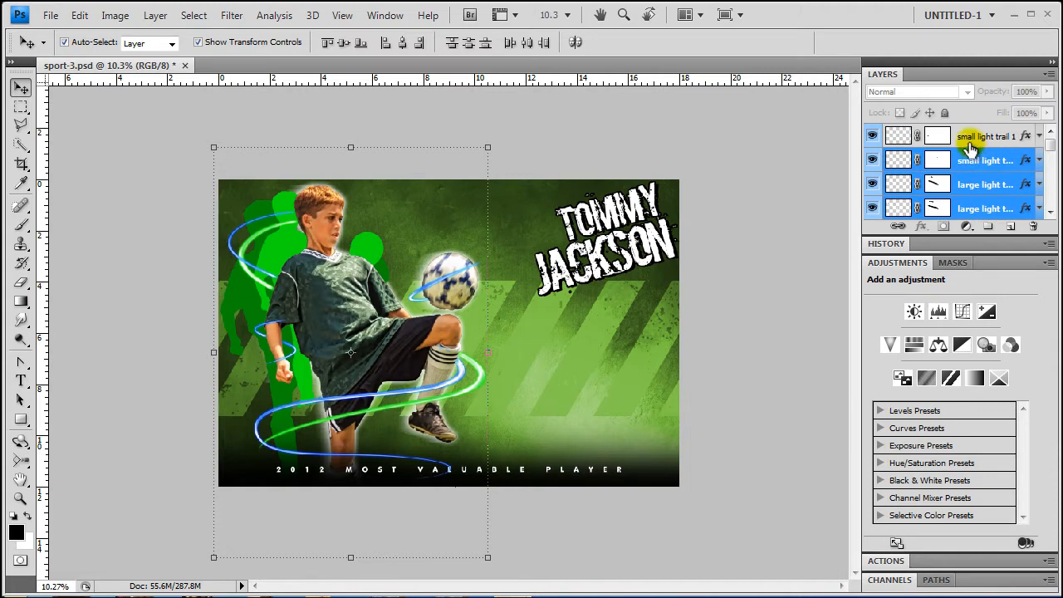
pyautogui.keyDown('shift'); pyautogui.click(971, 145); pyautogui.keyUp('shift')
pyautogui.hotkey('shift', 'Right')
pyautogui.hotkey('shift', 'Right')
pyautogui.hotkey('shift', 'Right')
pyautogui.hotkey('shift', 'Right')
pyautogui.hotkey('shift', 'Right')
pyautogui.hotkey('shift', 'Right')
pyautogui.hotkey('shift', 'Right')
pyautogui.hotkey('shift', 'Right')
pyautogui.hotkey('shift', 'Right')
pyautogui.hotkey('shift', 'Right')
pyautogui.hotkey('shift', 'Right')
pyautogui.hotkey('shift', 'Right')
pyautogui.hotkey('shift', 'Right')
pyautogui.hotkey('shift', 'Right')
pyautogui.hotkey('shift', 'Right')
pyautogui.hotkey('shift', 'Right')
pyautogui.hotkey('shift', 'Right')
pyautogui.hotkey('shift', 'Right')
pyautogui.hotkey('shift', 'Right')
pyautogui.hotkey('shift', 'Right')
pyautogui.hotkey('shift', 'Right')
pyautogui.hotkey('shift', 'Right')
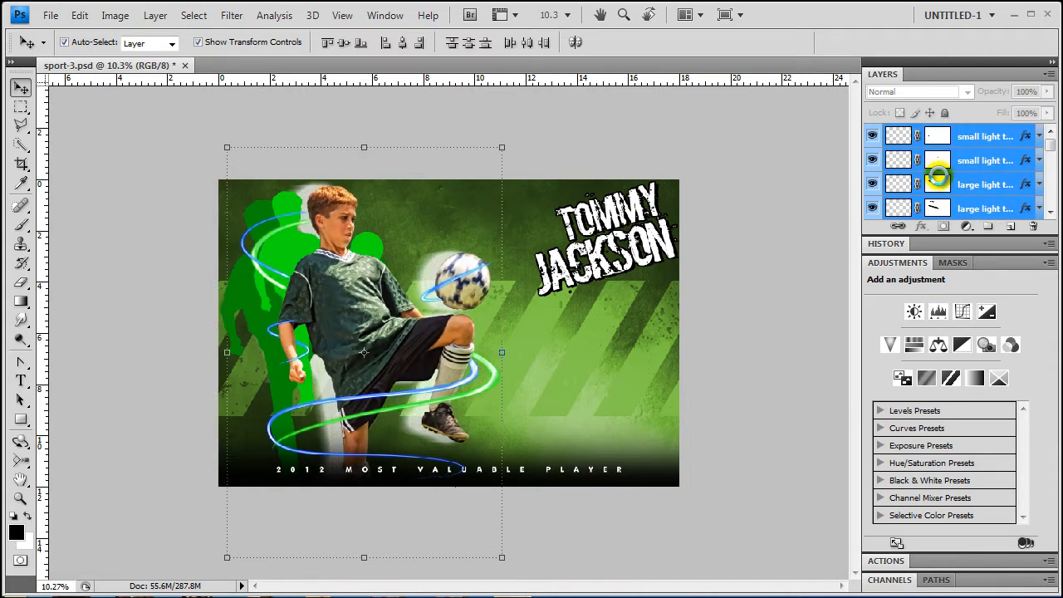
pyautogui.hotkey('shift', 'Right')
pyautogui.hotkey('shift', 'Right')
pyautogui.hotkey('shift', 'Right')
pyautogui.hotkey('shift', 'Right')
pyautogui.hotkey('shift', 'Right')
pyautogui.hotkey('shift', 'Right')
pyautogui.hotkey('shift', 'Right')
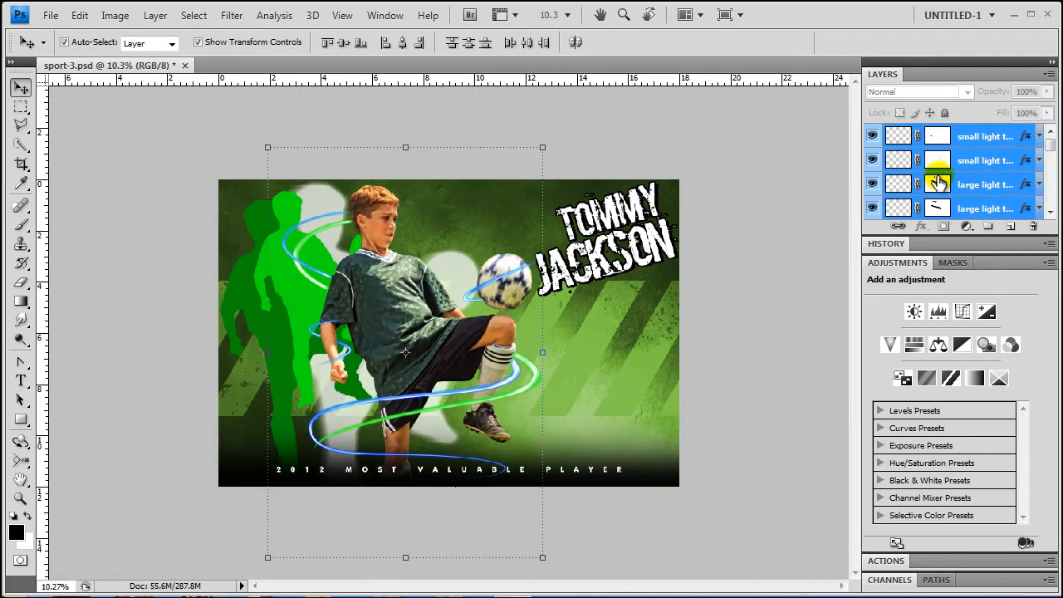
# Move the wind-blown outer glow layer right to align with the player, and shift the bright green silhouette about 0.9 inches right
pyautogui.click(309, 195)
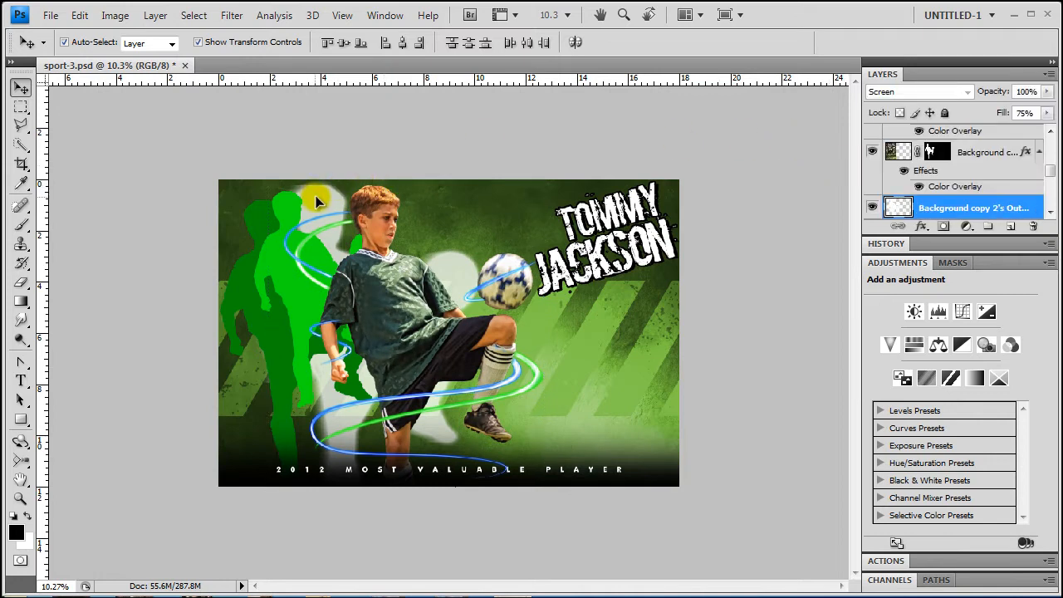
pyautogui.press('Delete')
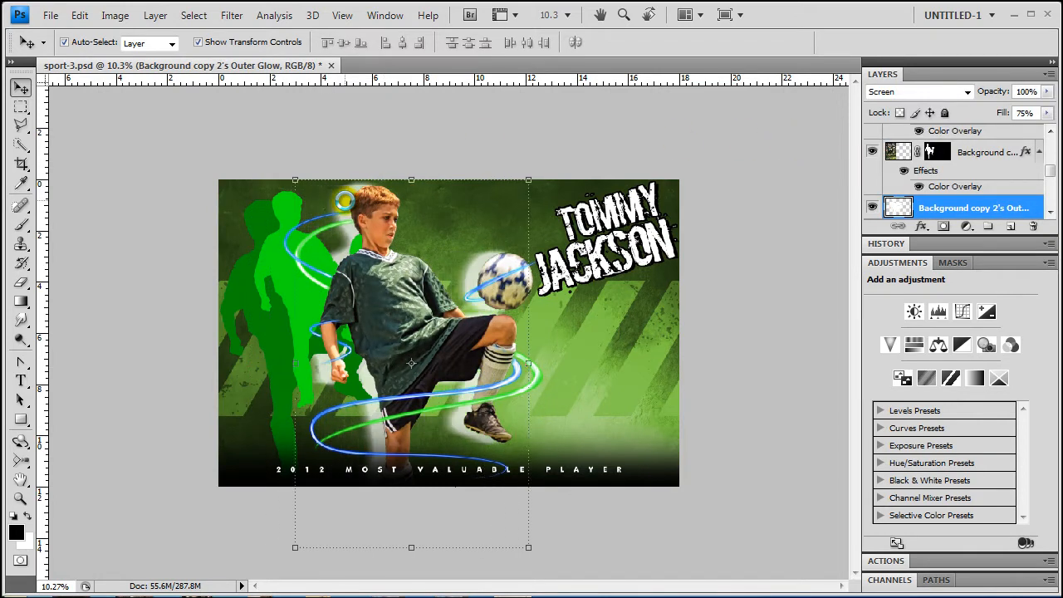
pyautogui.moveTo(272, 273); pyautogui.dragTo(296, 265)
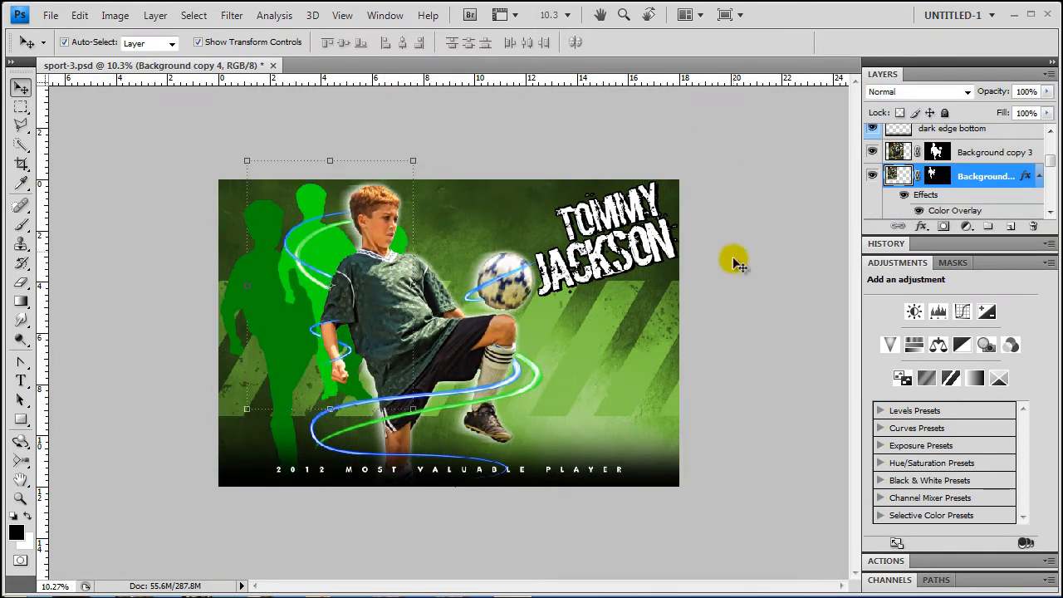
# Apply the Blur filter to the bright green silhouette and to the dark green silhouette
pyautogui.click(231, 15)
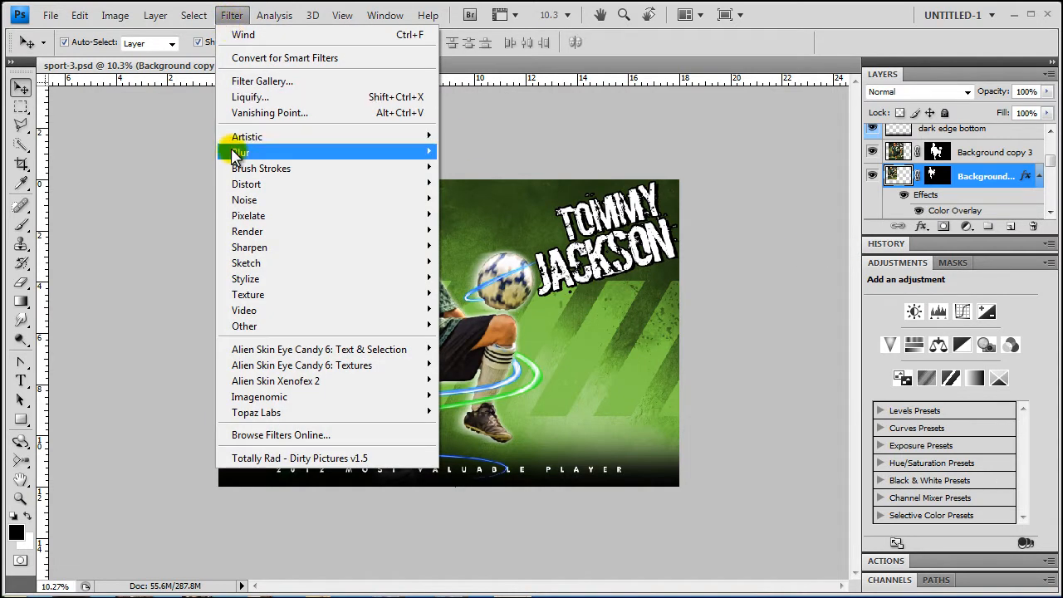
pyautogui.moveTo(218, 151)
pyautogui.click(458, 168)
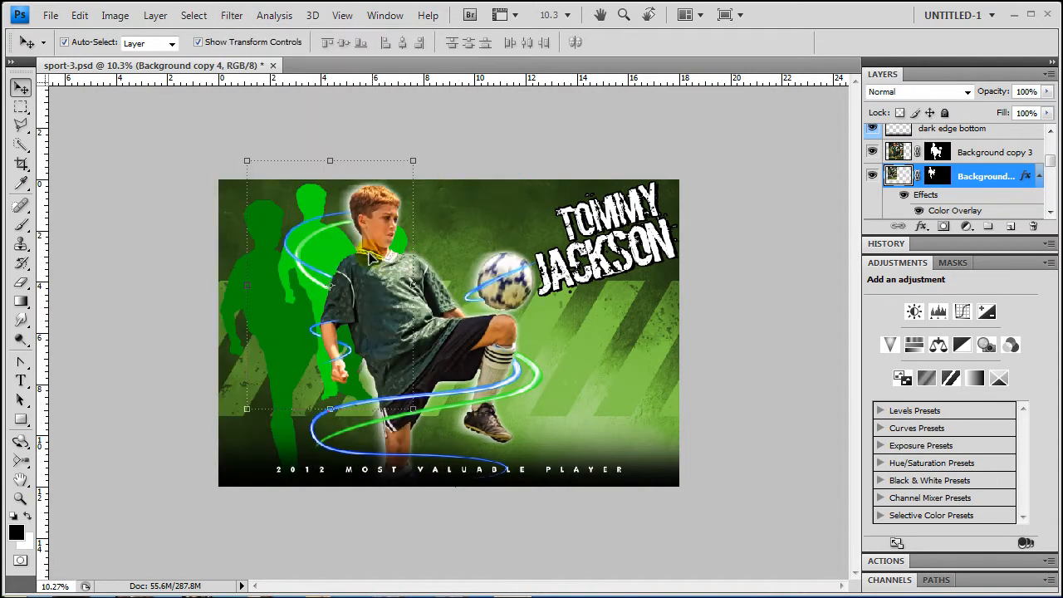
pyautogui.click(264, 231)
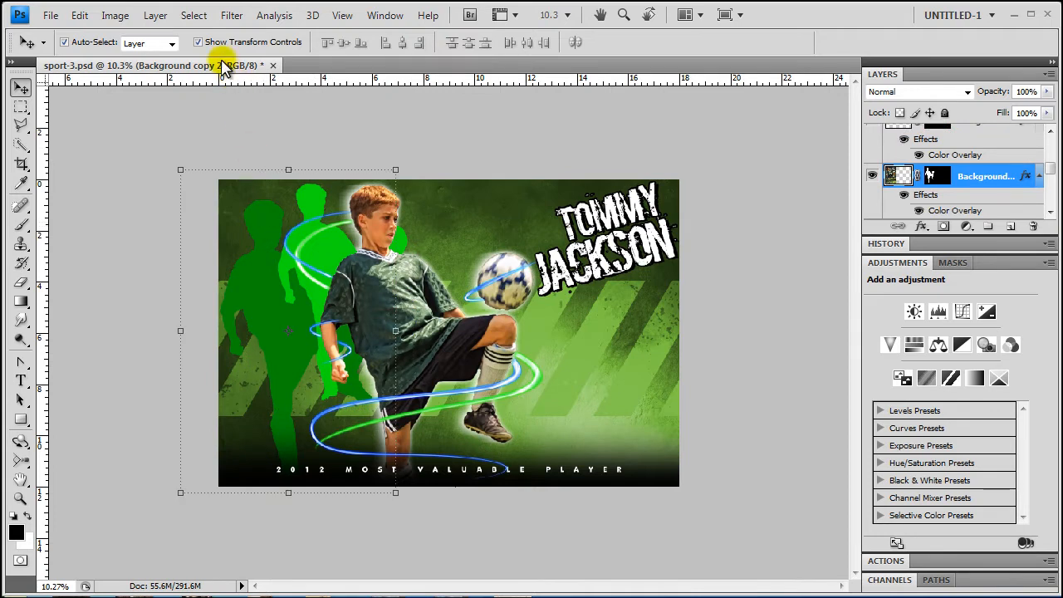
pyautogui.click(232, 15)
pyautogui.moveTo(264, 158)
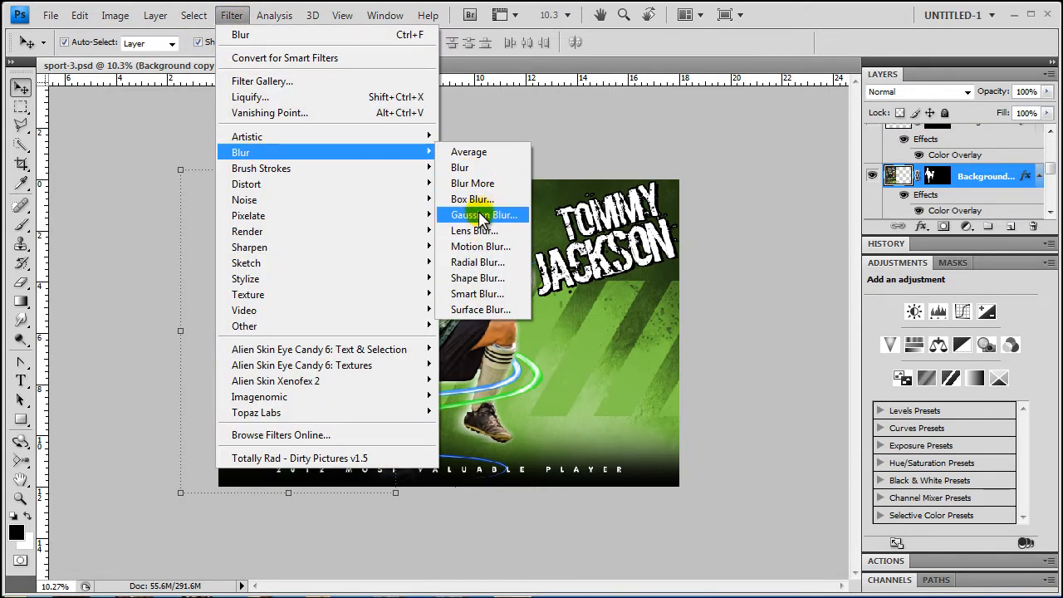
pyautogui.click(469, 168)
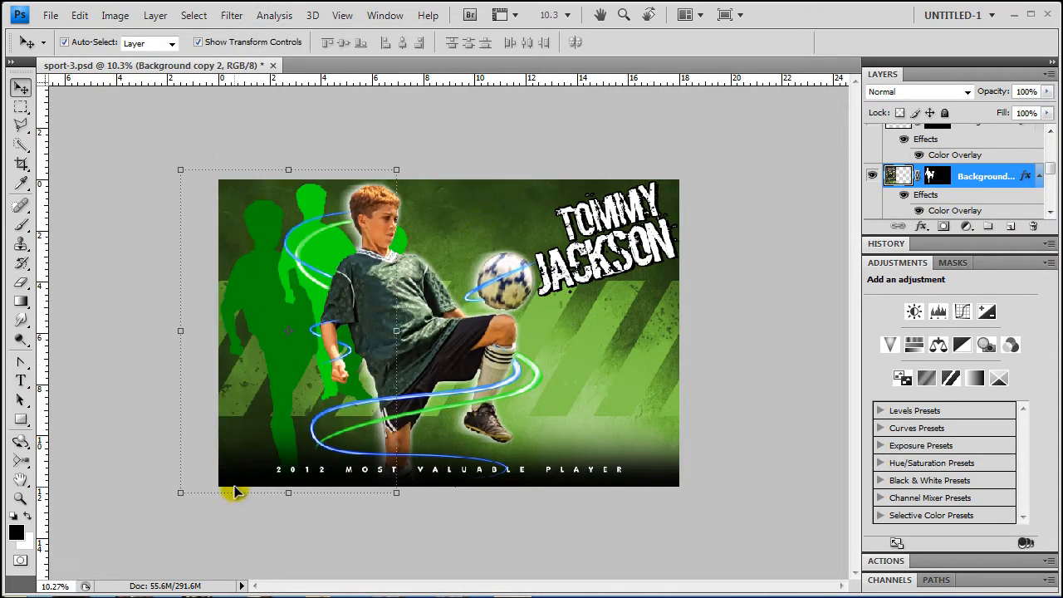
# Reduce the opacity of the dark green silhouette layer, Background copy 2, to 82%
pyautogui.click(53, 585)
pyautogui.press('Return')
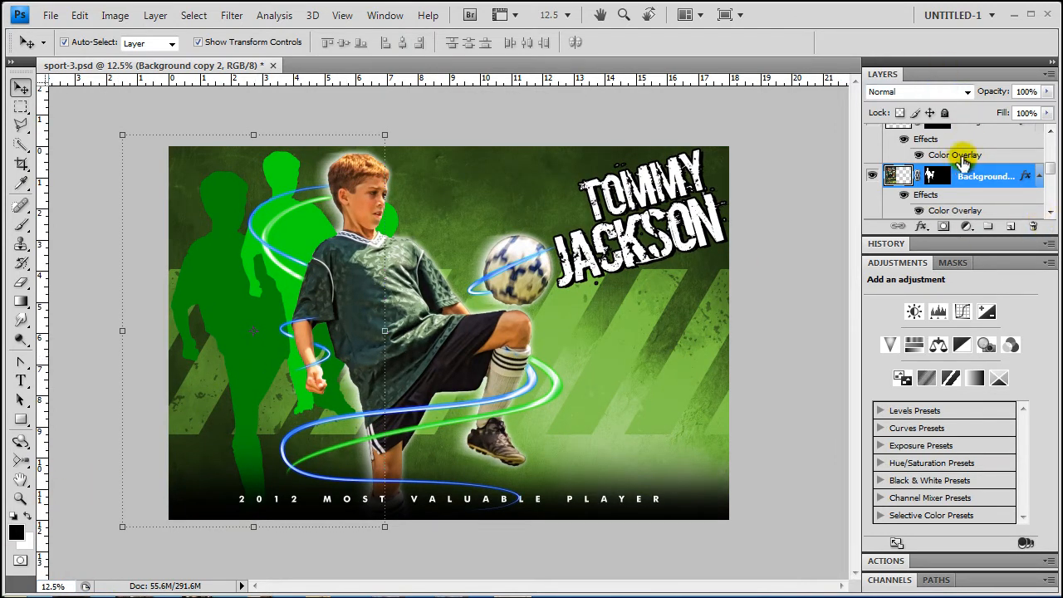
pyautogui.moveTo(1000, 90); pyautogui.dragTo(983, 89)
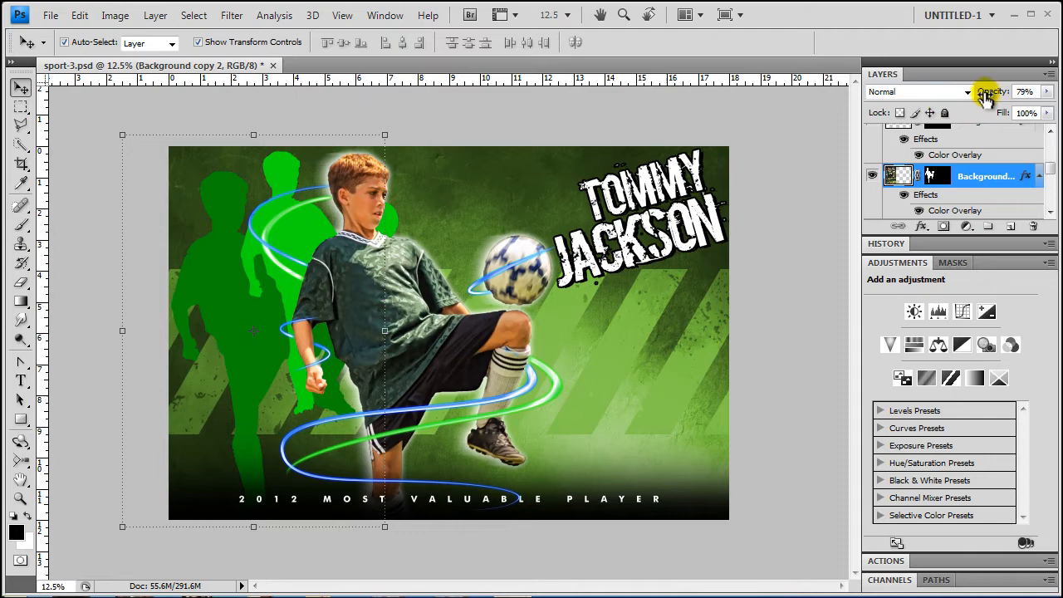
pyautogui.press('h')
# Add a white Outer Glow layer style to the dark green silhouette layer, Background copy 2
pyautogui.doubleClick(980, 203)
pyautogui.click(542, 210)
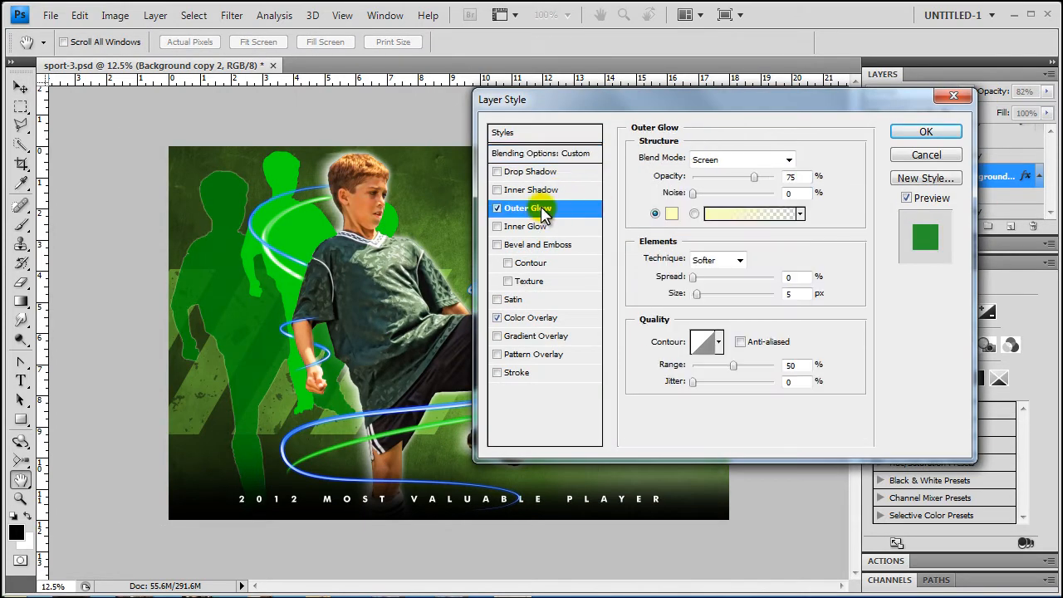
pyautogui.click(671, 213)
pyautogui.click(601, 344)
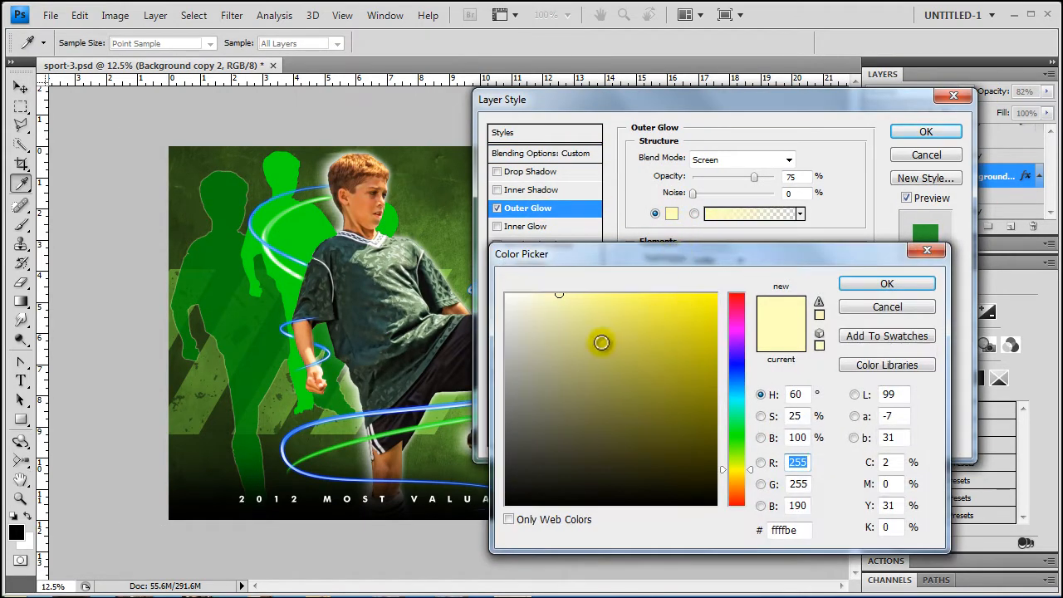
pyautogui.moveTo(601, 344); pyautogui.dragTo(500, 273)
pyautogui.click(881, 285)
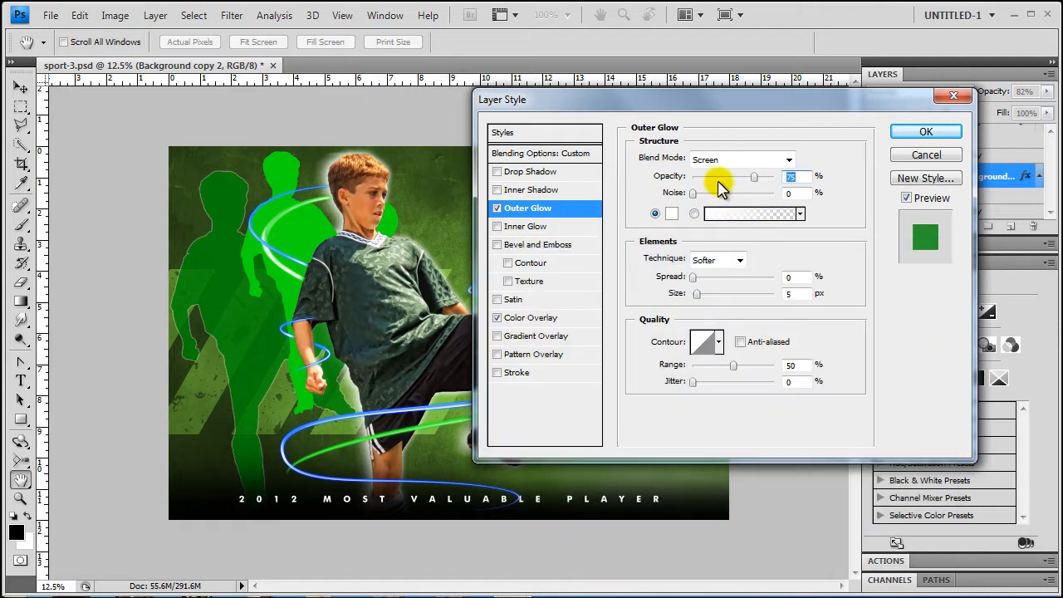
# Set the dark green silhouette's outer glow to a size of 120 px and an opacity of 27%
pyautogui.moveTo(696, 193); pyautogui.dragTo(672, 185)
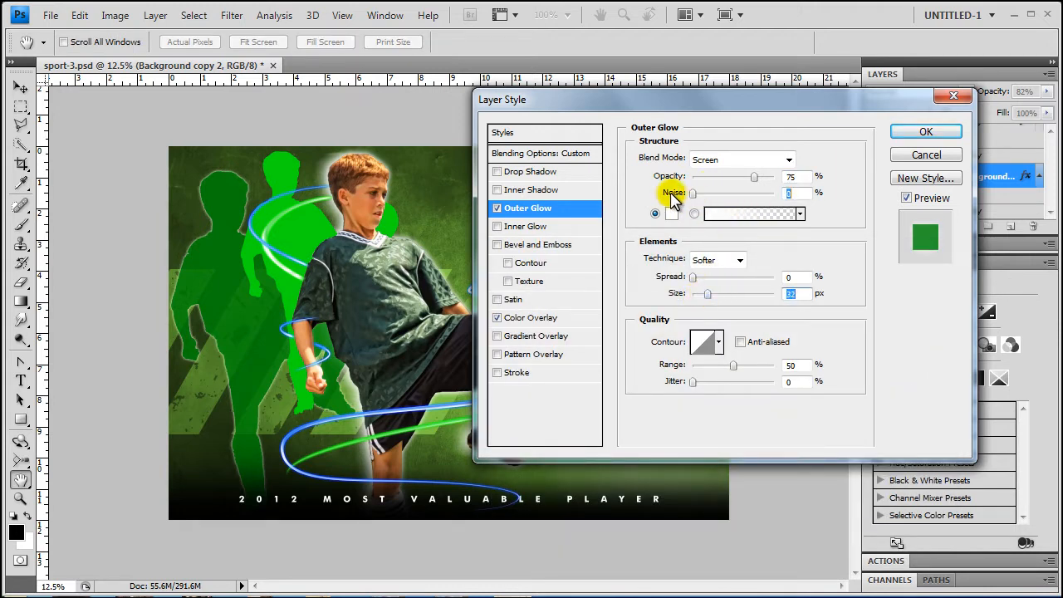
pyautogui.moveTo(706, 296); pyautogui.dragTo(734, 300)
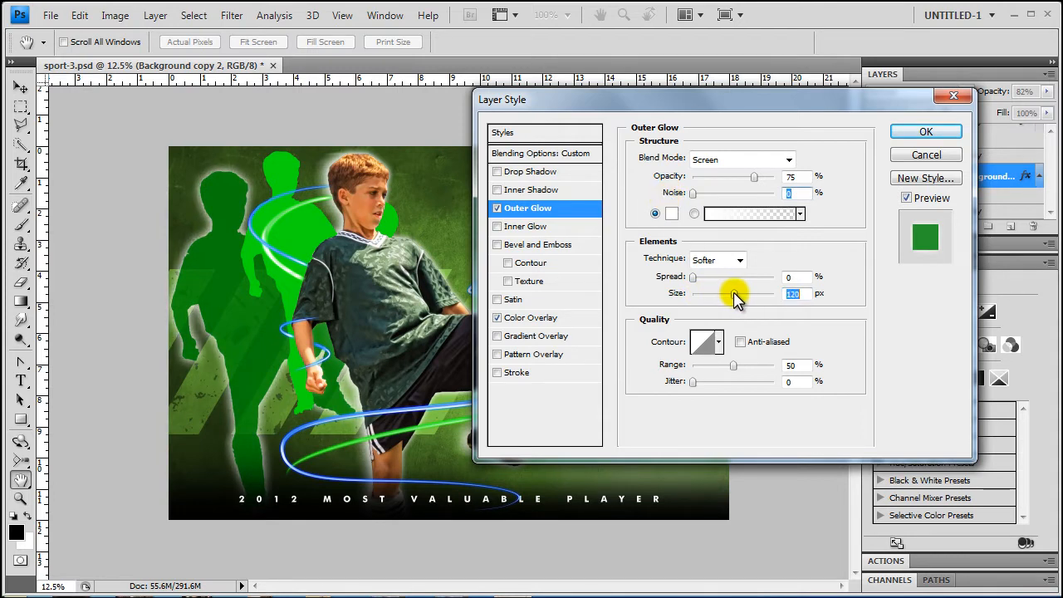
pyautogui.moveTo(754, 176); pyautogui.dragTo(714, 183)
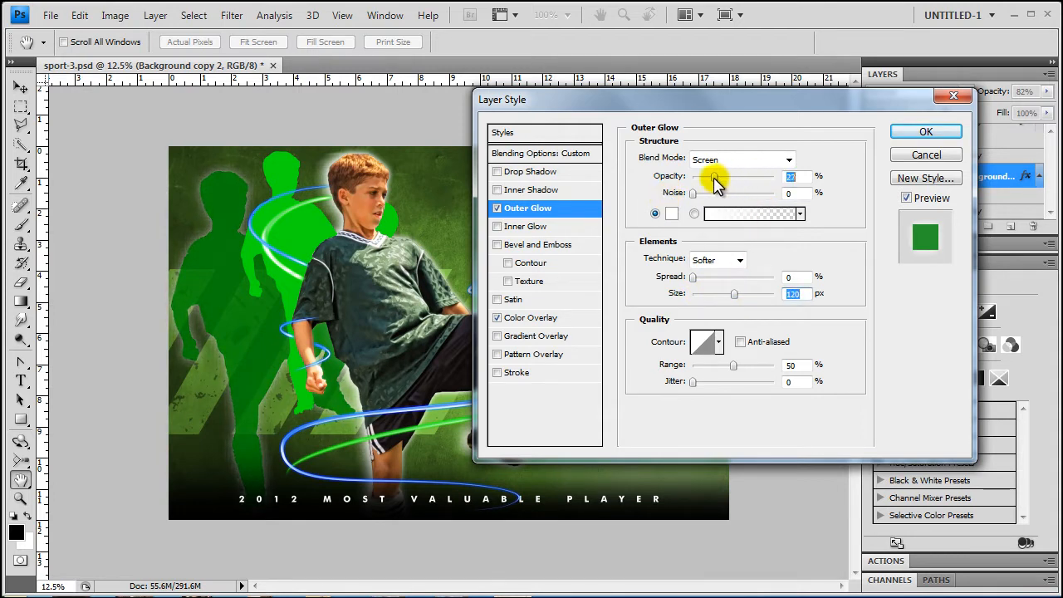
pyautogui.click(943, 132)
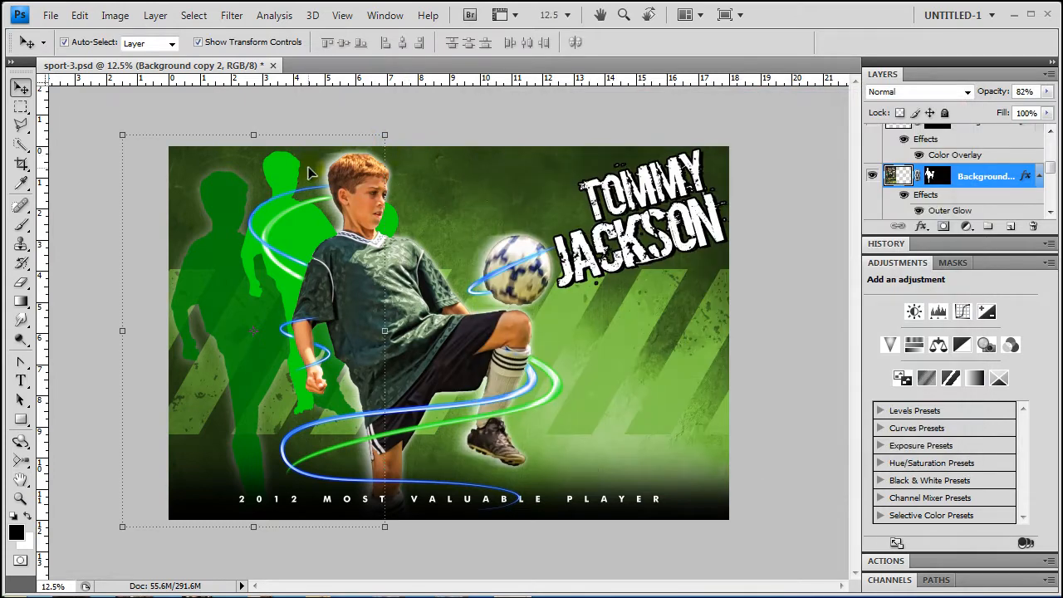
# Give the bright green silhouette, Background copy 4, a white outer glow with 45% opacity and a size of about 54 px
pyautogui.click(288, 175)
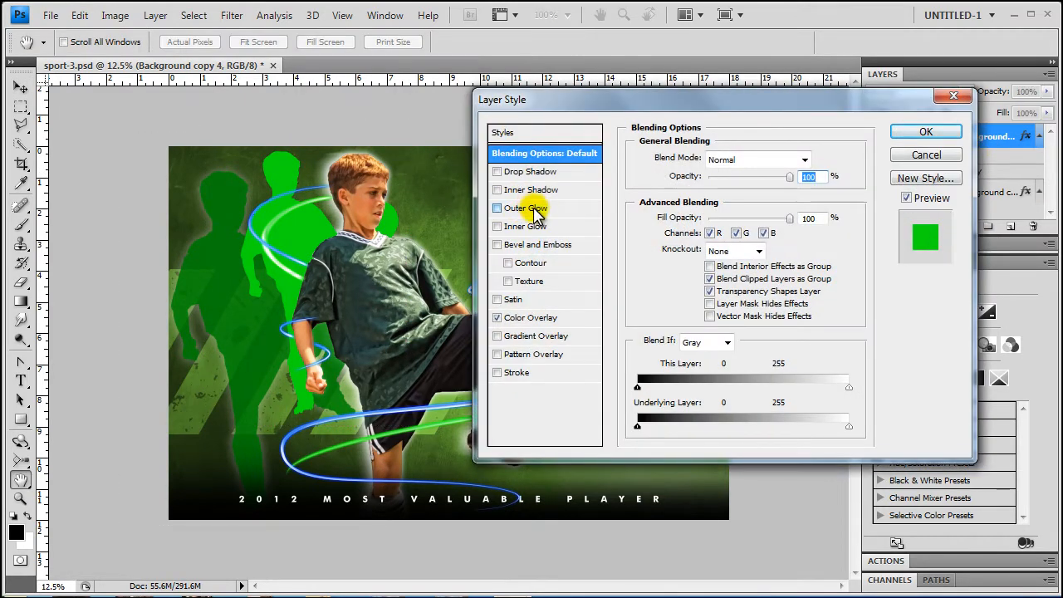
pyautogui.click(536, 208)
pyautogui.click(710, 214)
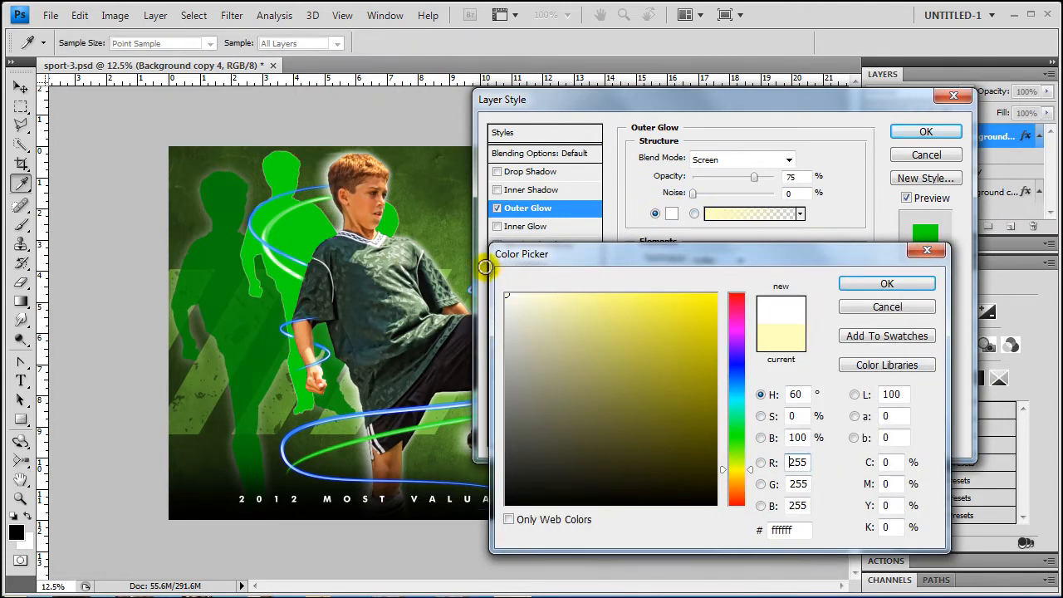
pyautogui.click(841, 284)
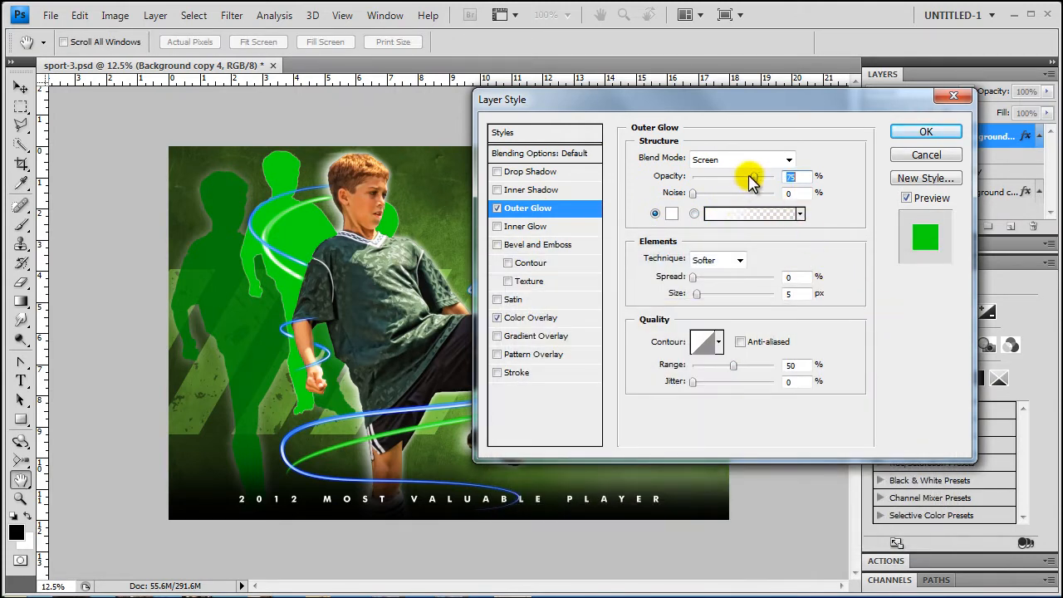
pyautogui.moveTo(731, 181); pyautogui.dragTo(730, 181)
pyautogui.moveTo(695, 297); pyautogui.dragTo(718, 300)
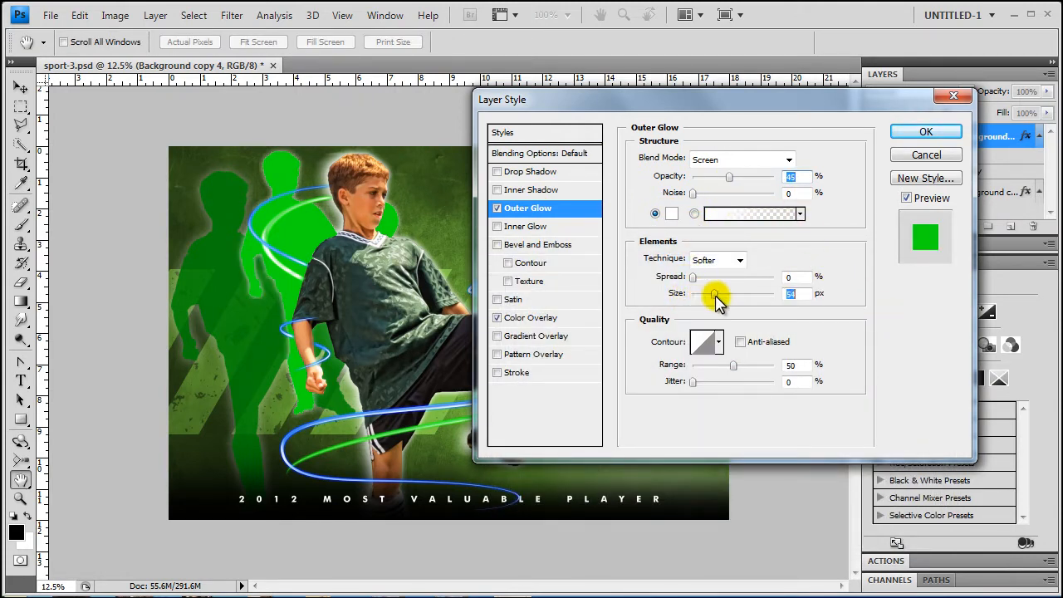
pyautogui.click(932, 134)
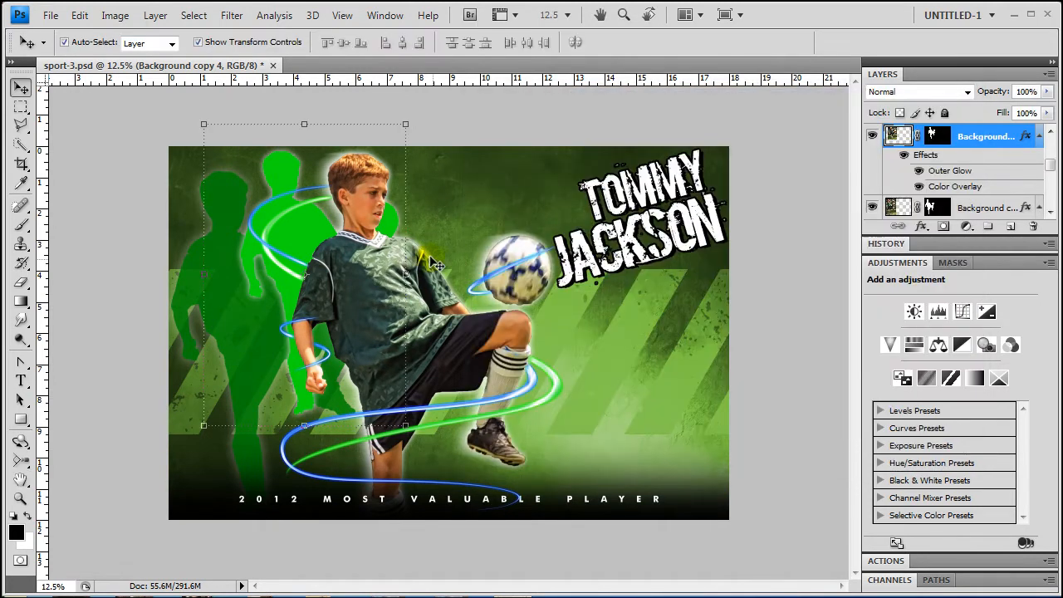
# Shift the bright green silhouette about 0.3 inches right and reduce its layer opacity to 57%
pyautogui.moveTo(299, 241); pyautogui.dragTo(309, 242)
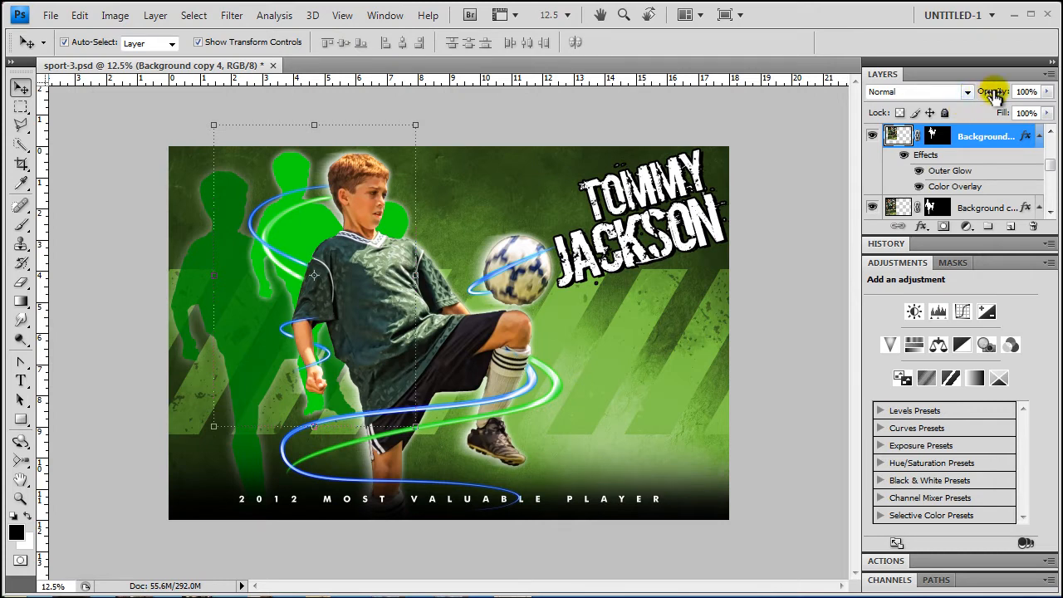
pyautogui.moveTo(993, 97); pyautogui.dragTo(970, 97)
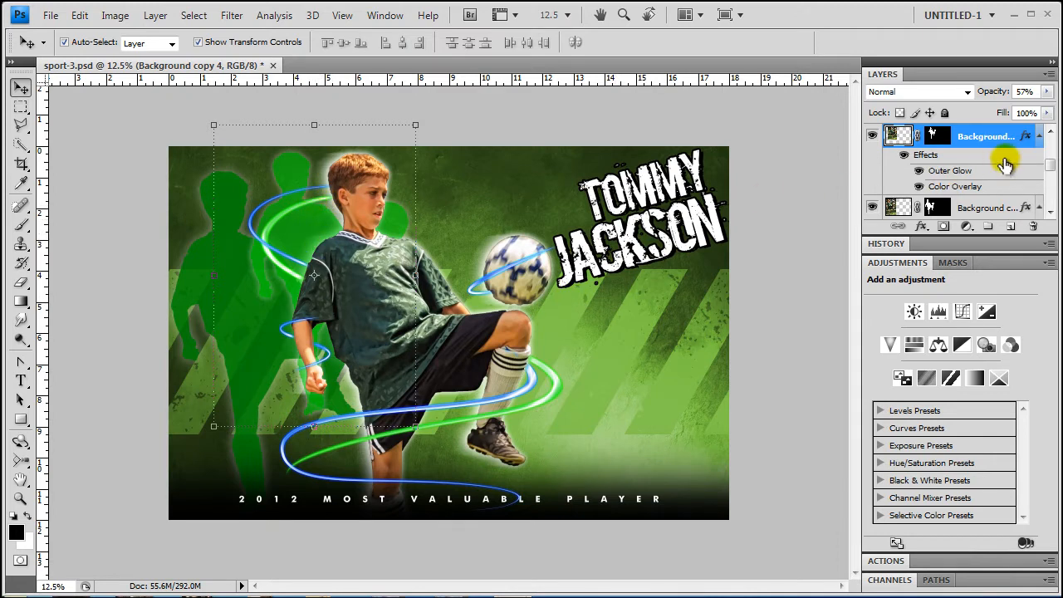
# Paint black on the Background copy 4 layer mask with an 800 px brush to hide the silhouetted ball beside the player's neck
pyautogui.click(940, 147)
pyautogui.click(935, 137)
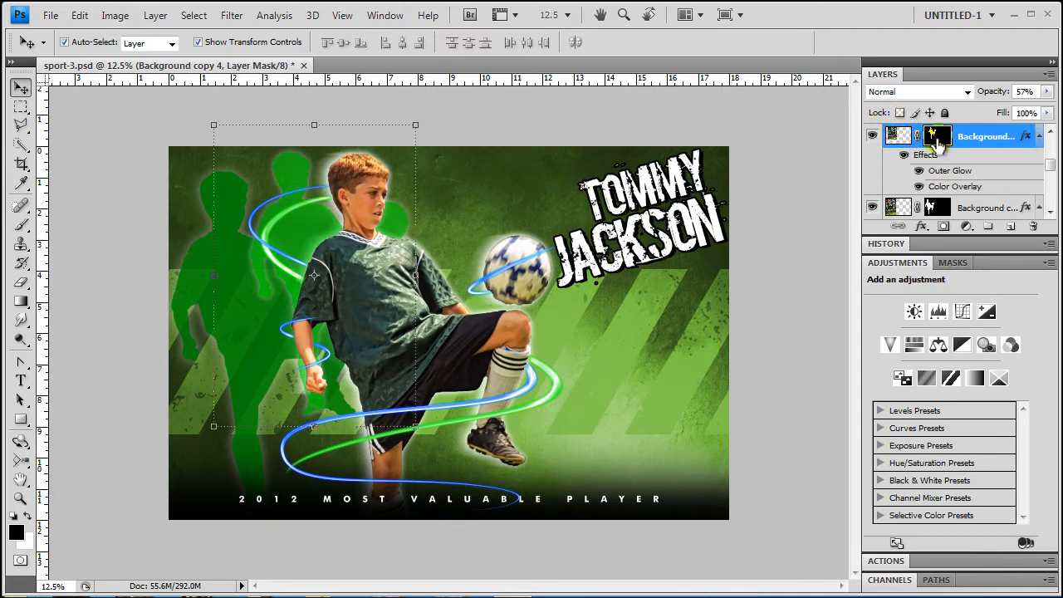
pyautogui.click(28, 517)
pyautogui.click(20, 225)
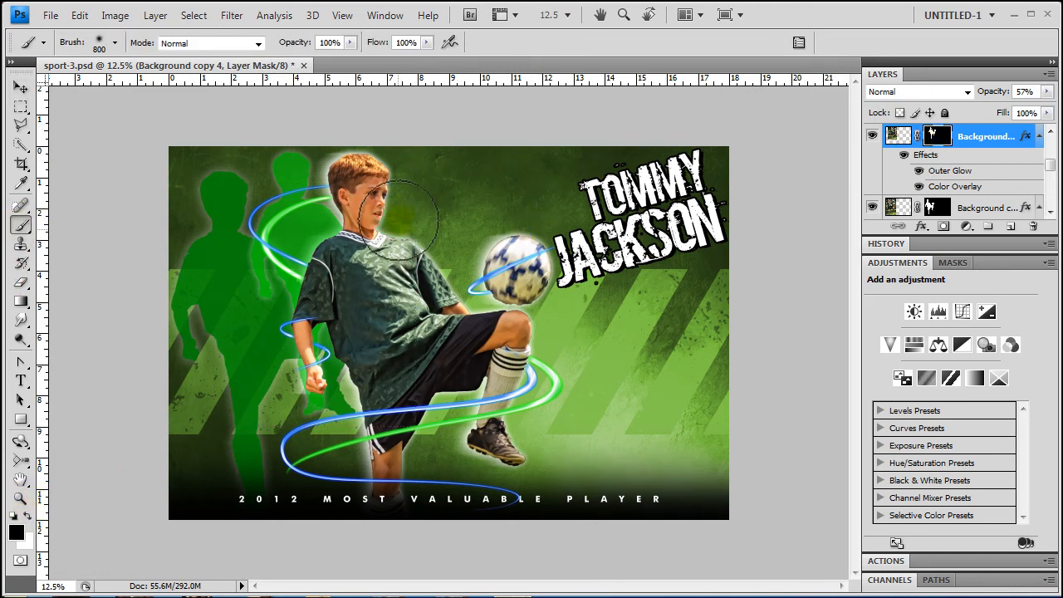
pyautogui.click(659, 396)
pyautogui.click(593, 497)
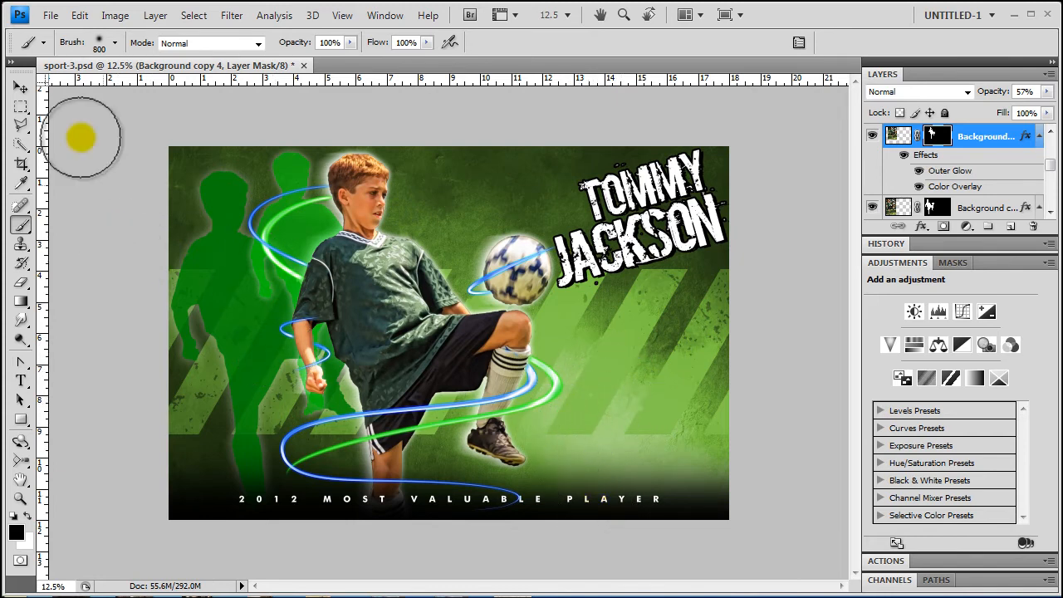
# Move the Background copy 4 silhouette slightly down and left, lower the dark green silhouette about 1.7 inches, and deselect the layers
pyautogui.click(20, 86)
pyautogui.moveTo(292, 163); pyautogui.dragTo(281, 175)
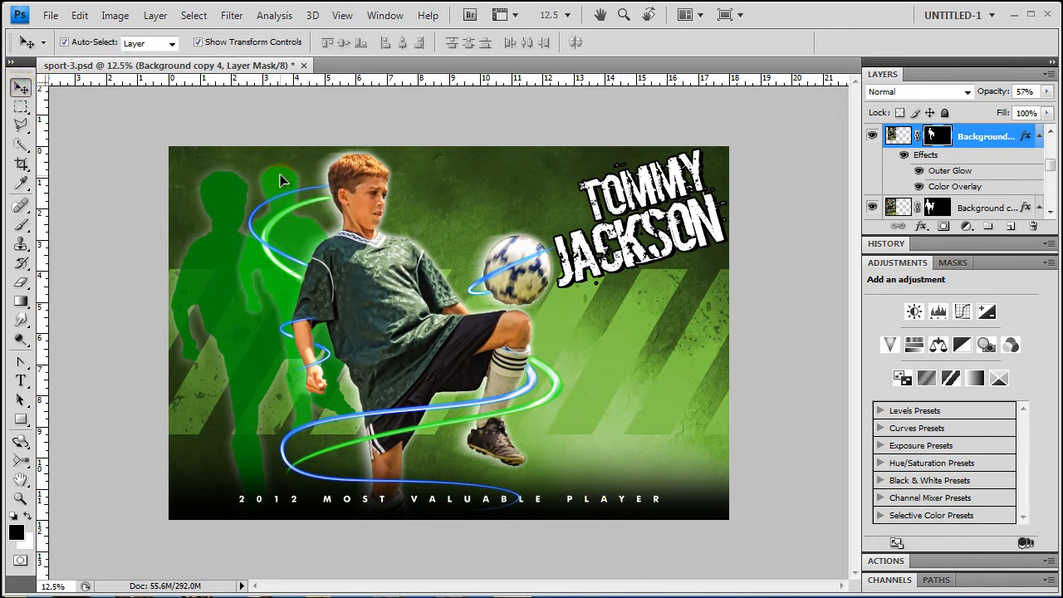
pyautogui.moveTo(227, 202); pyautogui.dragTo(234, 256)
pyautogui.click(798, 358)
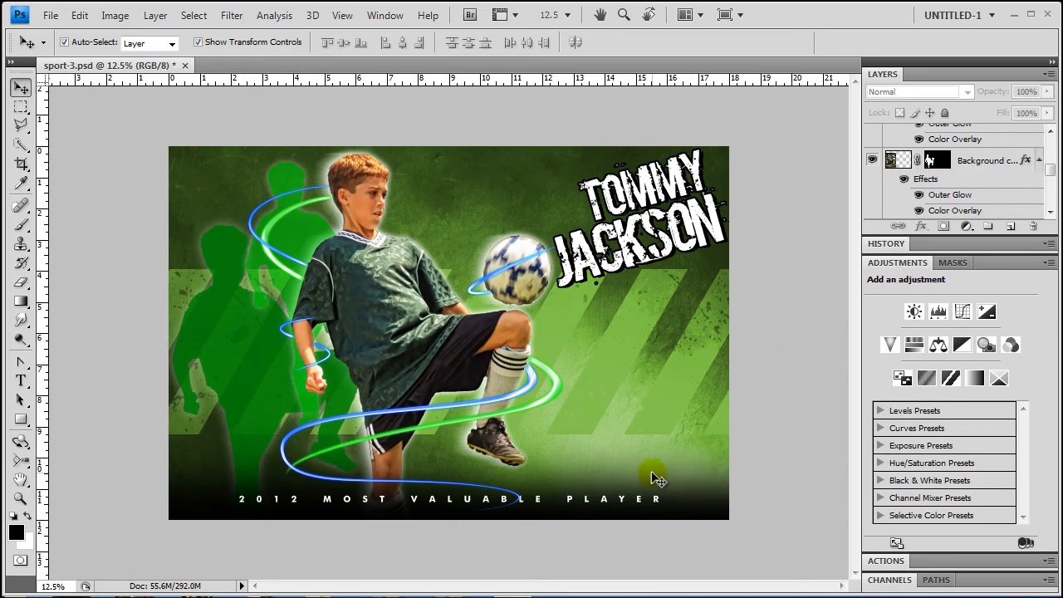